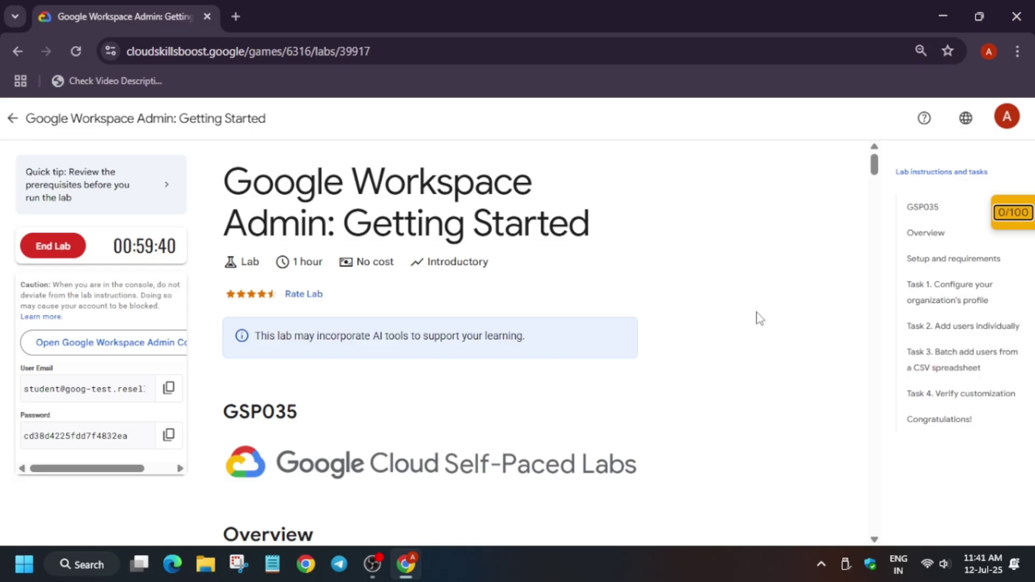
- Open the Admin Console link in an incognito window and enter the lab account's e-mail
right_click(94, 348)
left_click(120, 412)
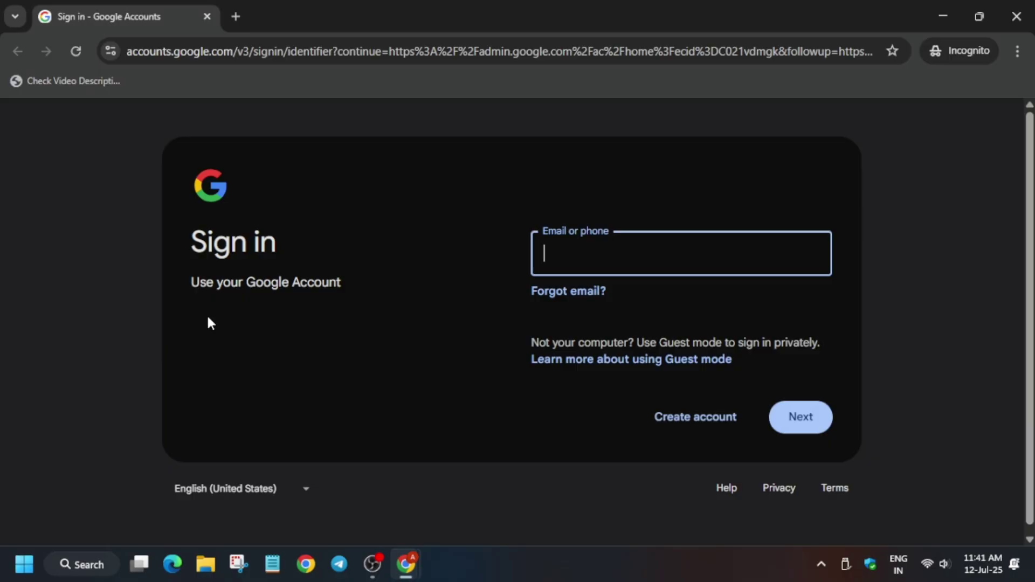
key("alt+Tab")
left_click(167, 388)
key("alt+Tab")
key("ctrl+v")
key("Return")
- Enter the lab account's password from the lab page
key("alt+Tab")
left_click(167, 431)
key("alt+Tab")
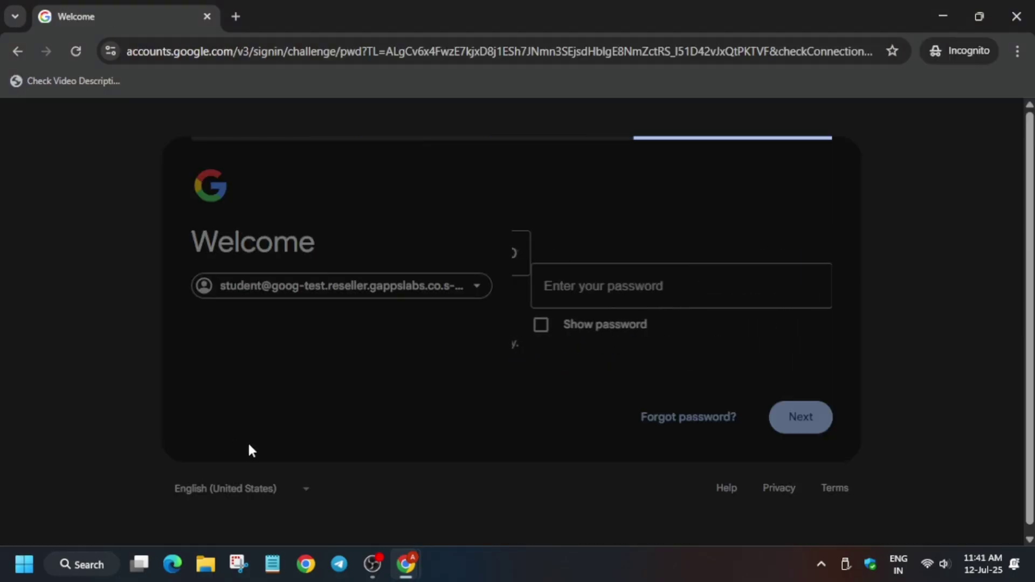
key("ctrl+v")
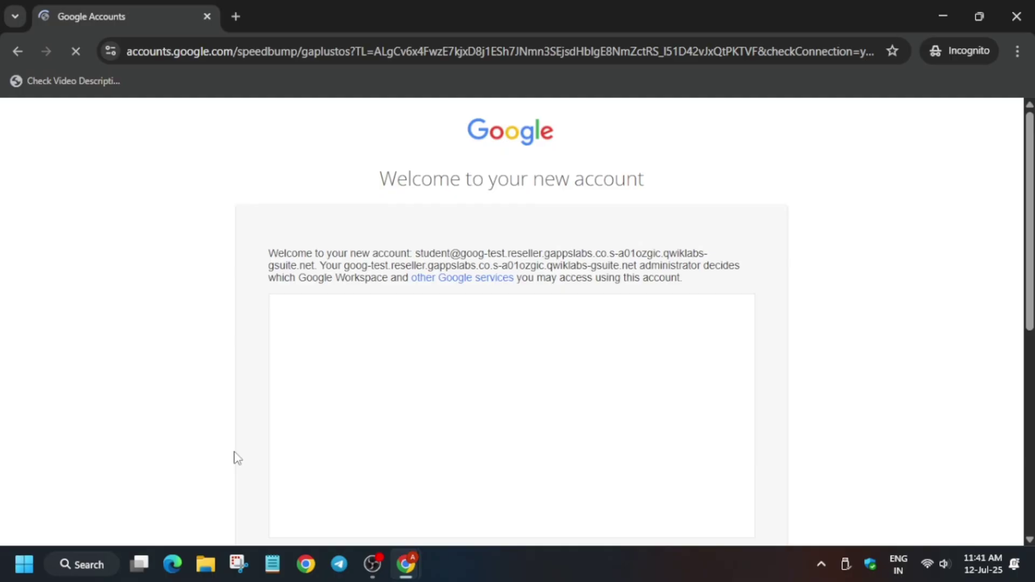
- Accept the new account terms and the Admin console Terms of Service
scroll(786, 416, "down", 8)
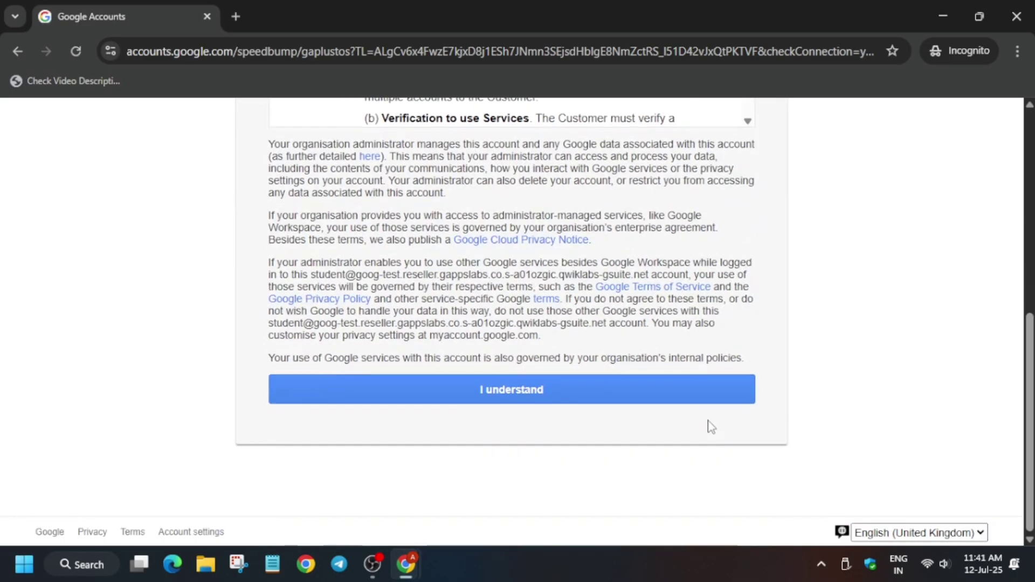
left_click(710, 398)
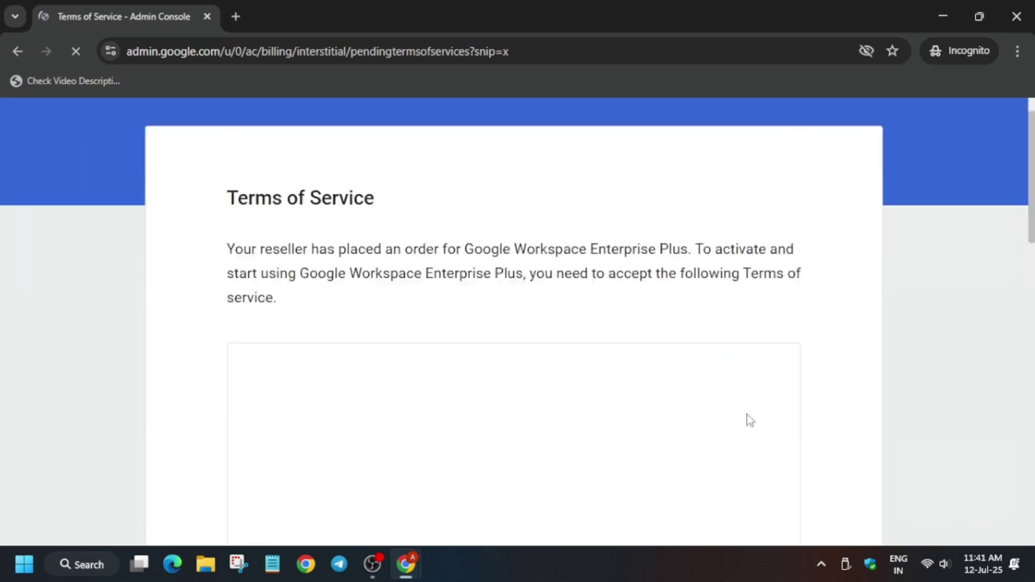
scroll(747, 418, "down", 10)
left_click(824, 501)
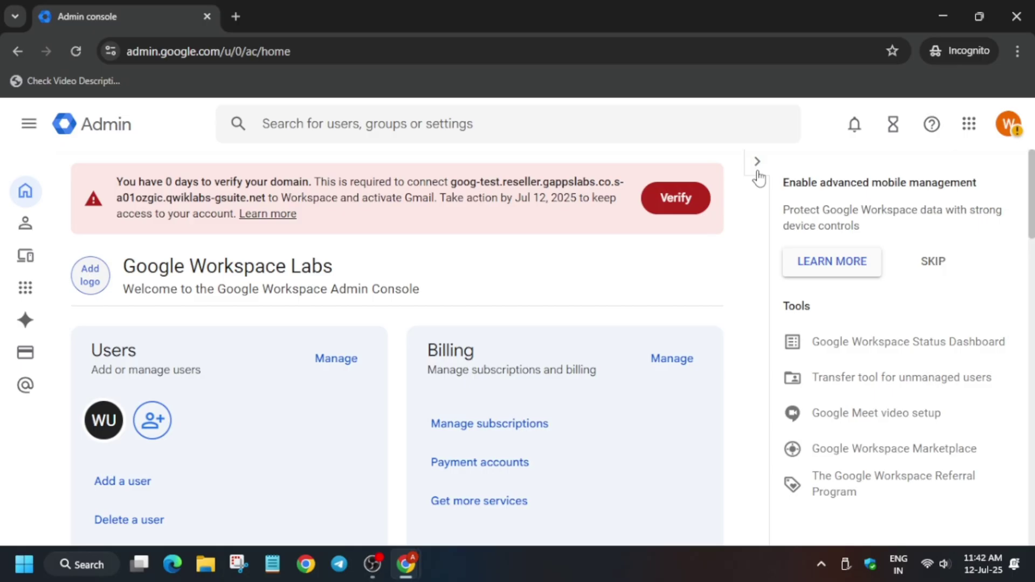
- Verify the lab domain through Domain setup, marking it as using a different host and confirming
left_click(701, 199)
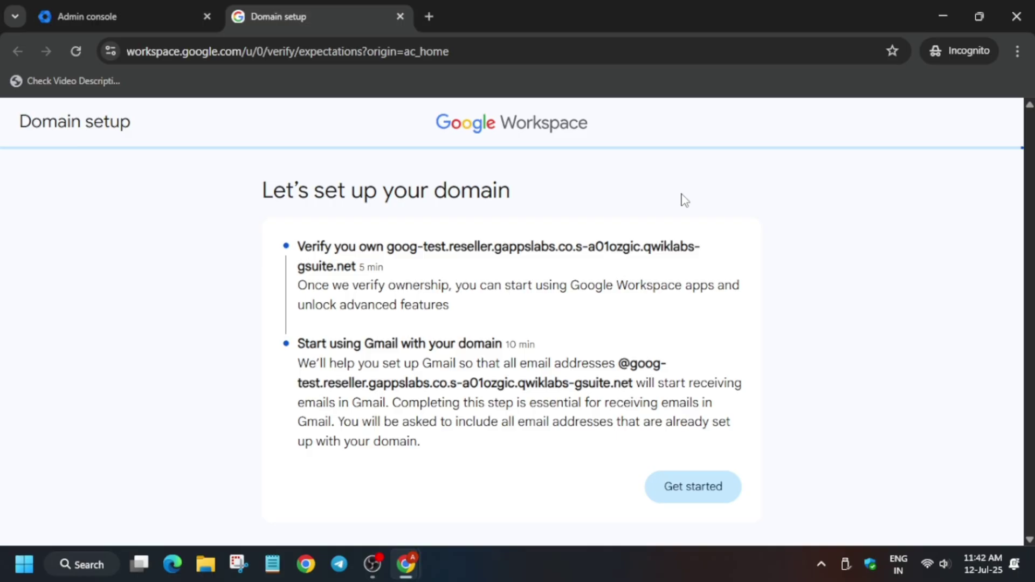
left_click(694, 485)
scroll(393, 520, "down", 2)
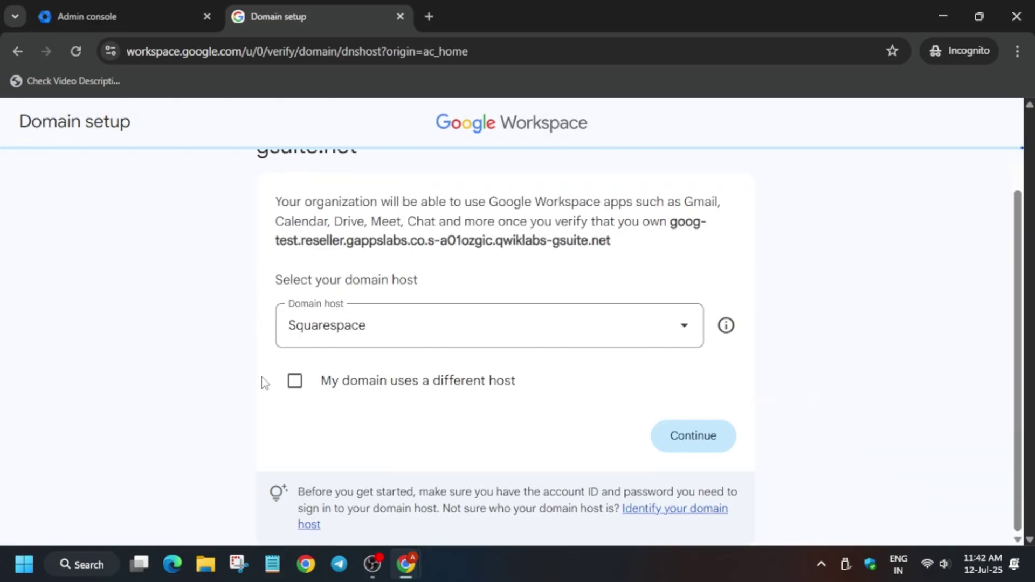
left_click_drag(261, 382, 565, 399)
left_click(294, 382)
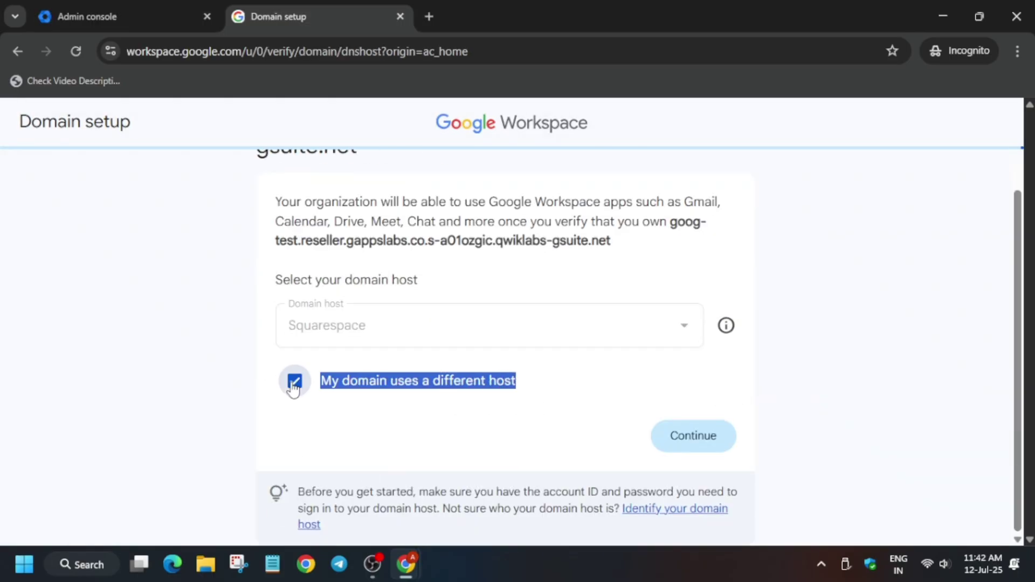
left_click(677, 437)
scroll(635, 426, "down", 4)
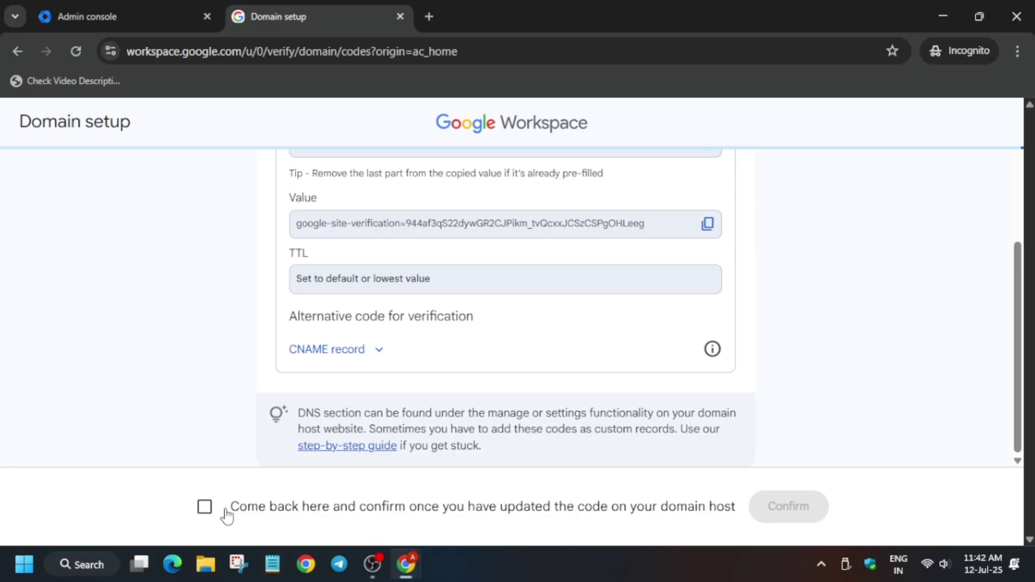
left_click(217, 510)
left_click(801, 506)
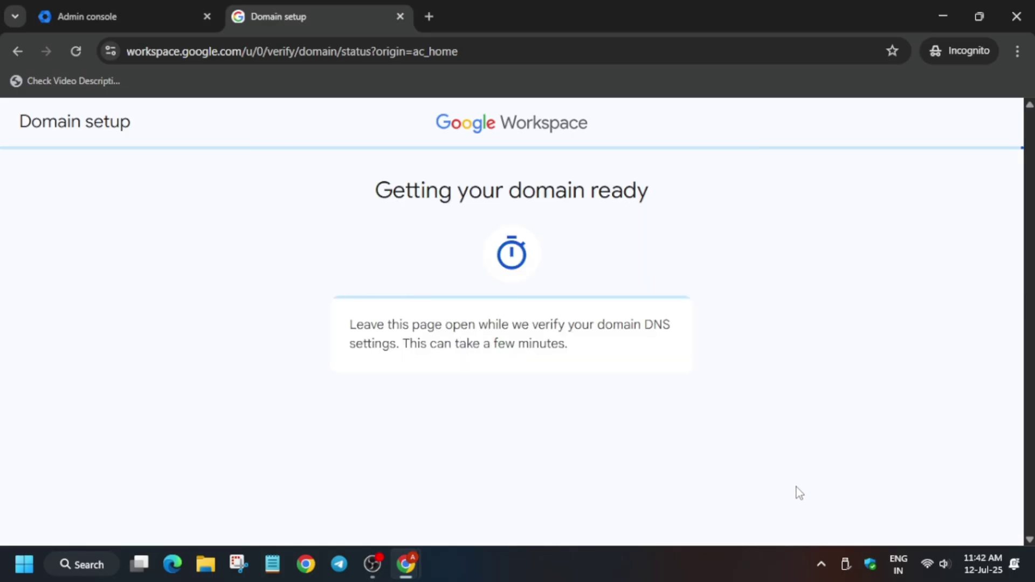
scroll(756, 390, "down", 2)
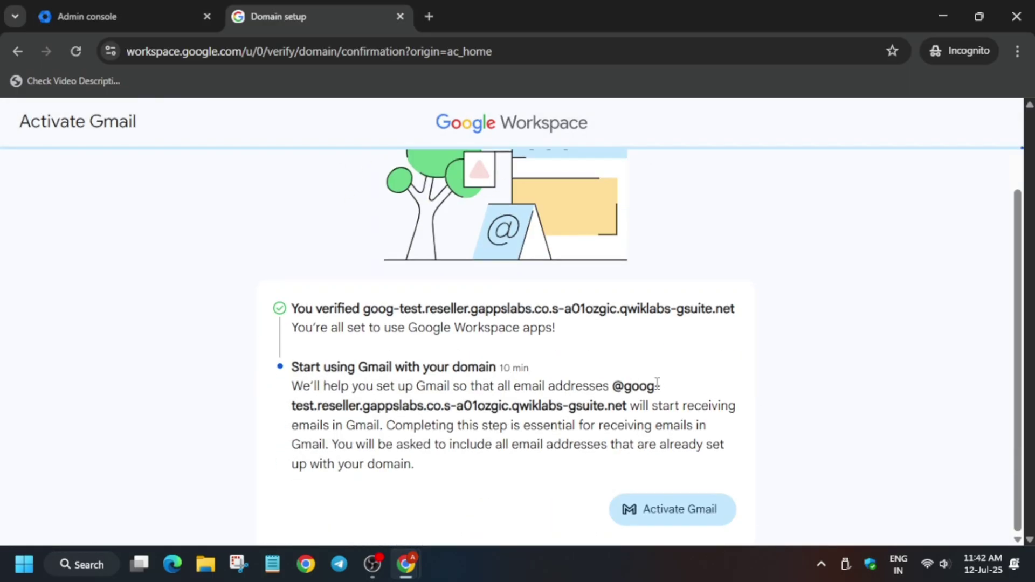
- Close the Domain setup tab and open the Add new user form under Directory > Users
left_click(400, 16)
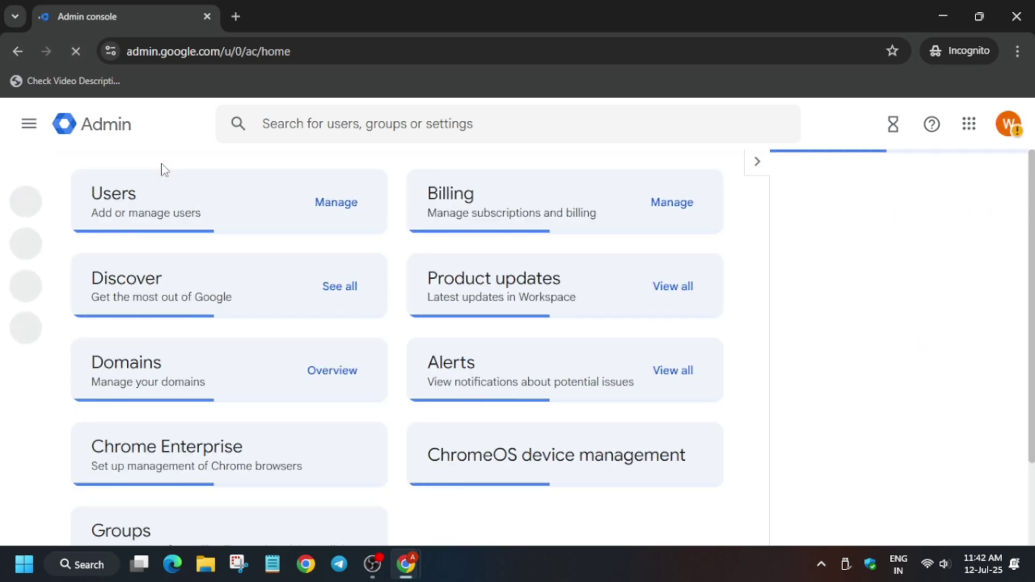
mouse_move(31, 242)
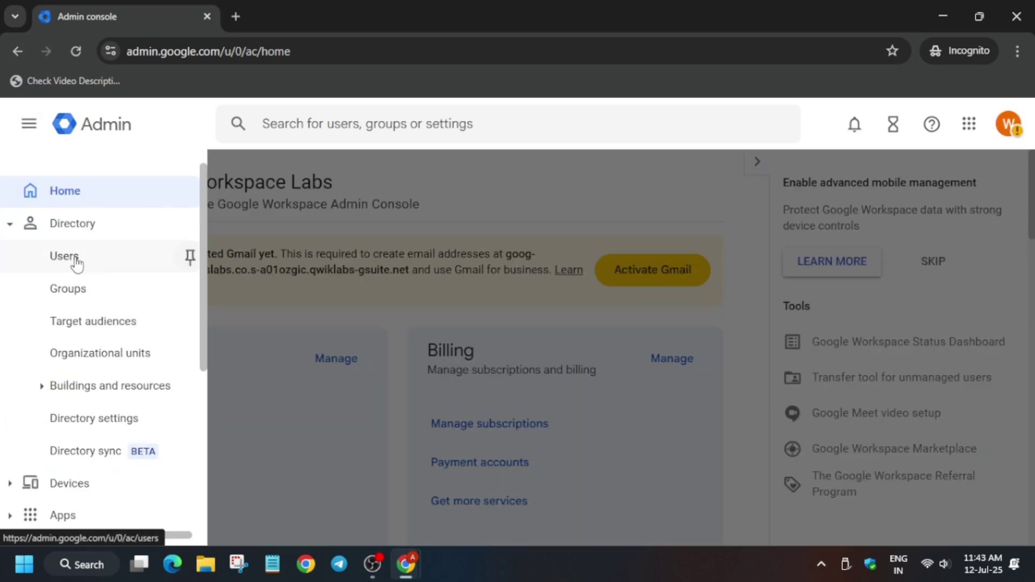
left_click(73, 261)
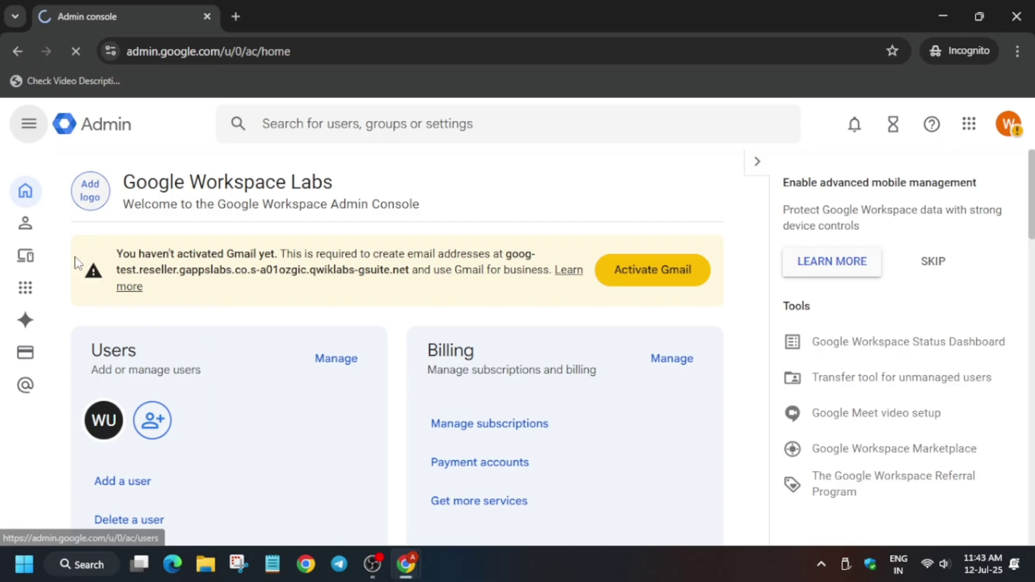
left_click(317, 222)
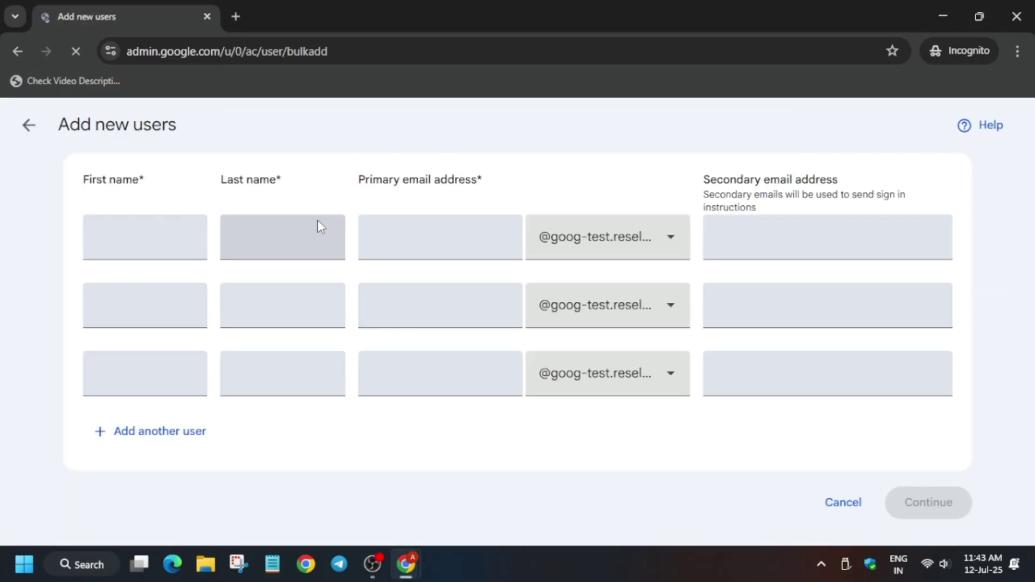
- Enter the new user's first name, last name and primary e-mail, and create the account
left_click(189, 230)
type("dr")
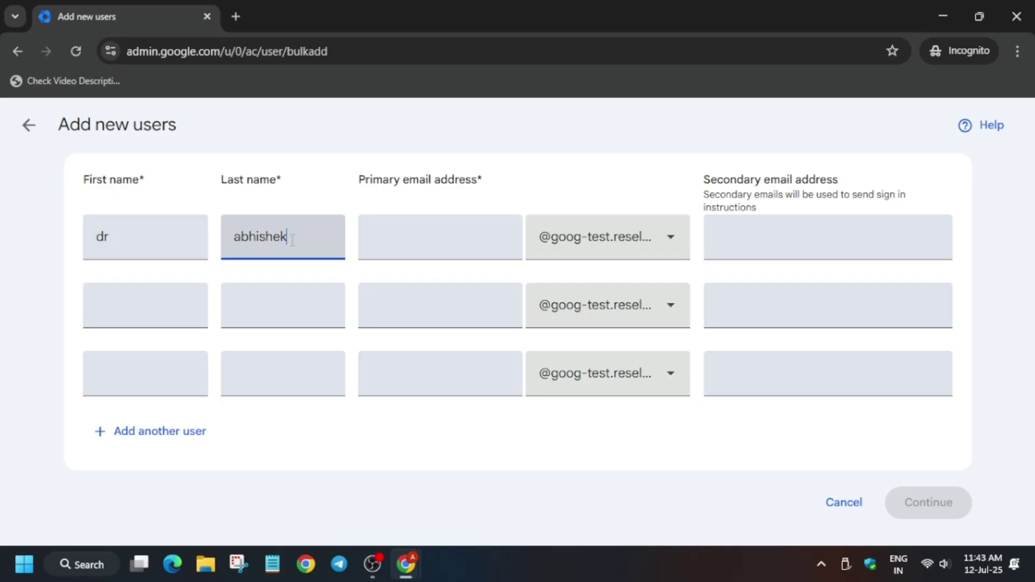
left_click(390, 232)
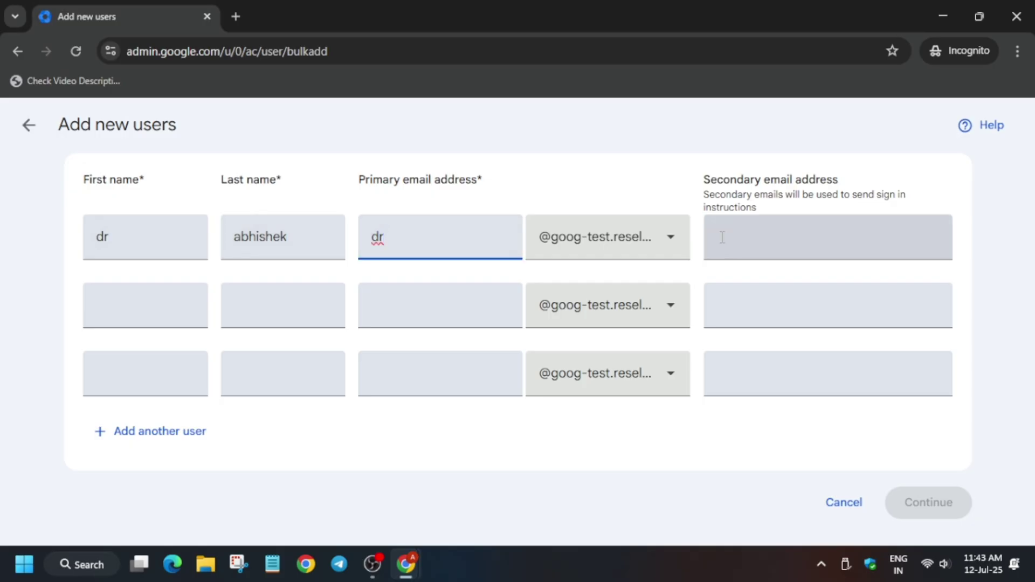
left_click(670, 434)
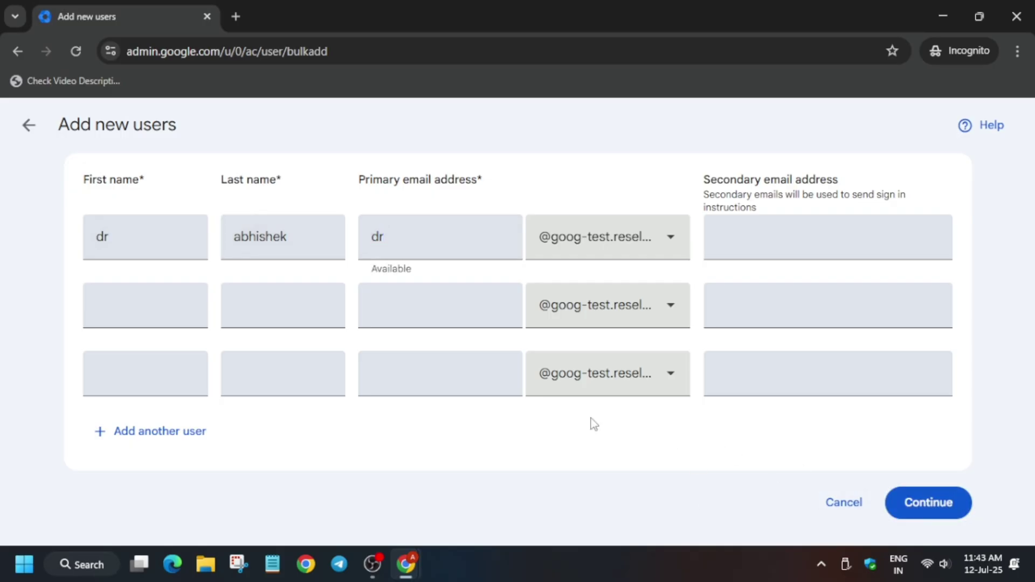
left_click(938, 508)
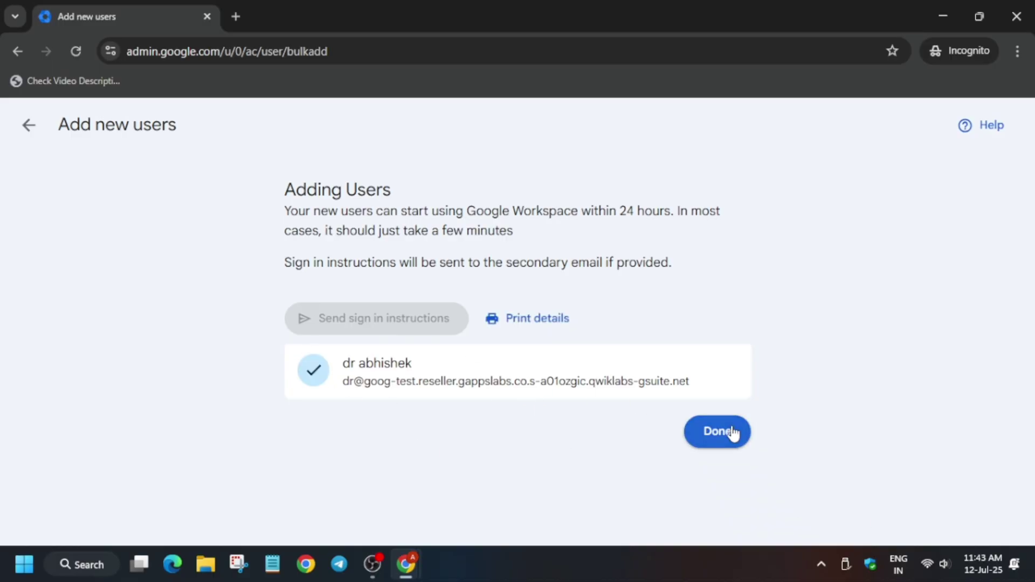
left_click(732, 433)
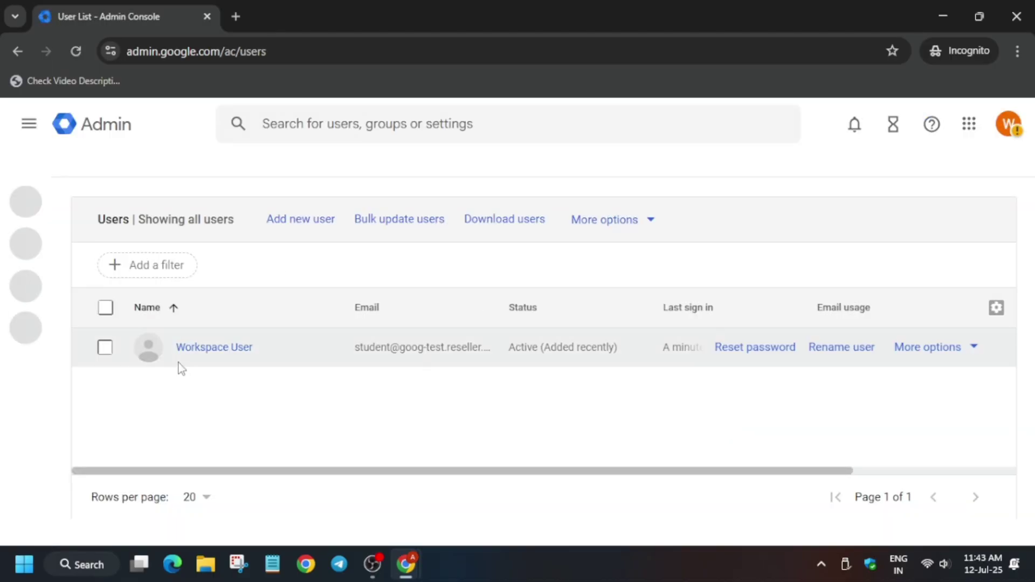
- Refresh the Users list and download all user info as a CSV file
left_click(76, 52)
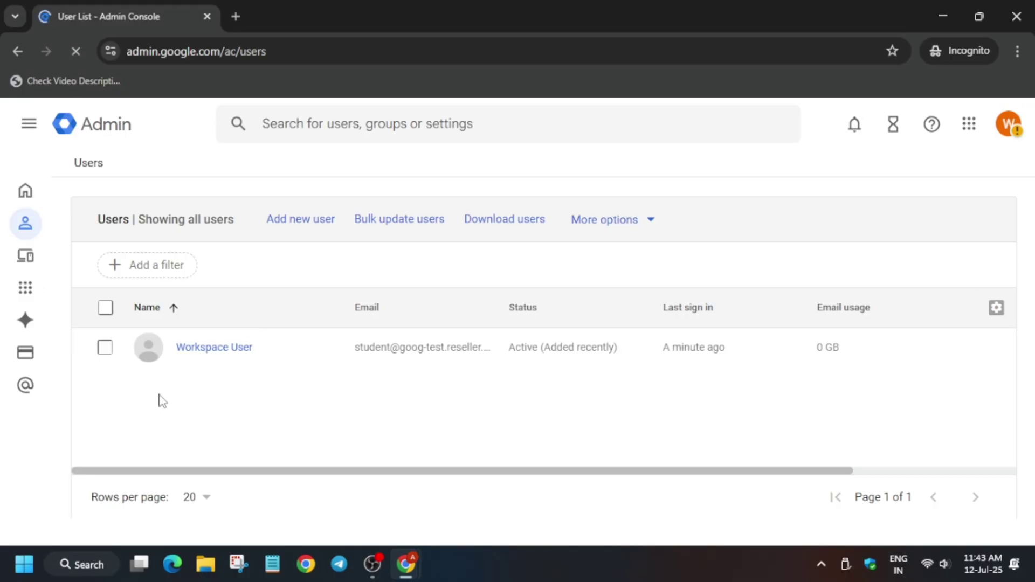
left_click(533, 209)
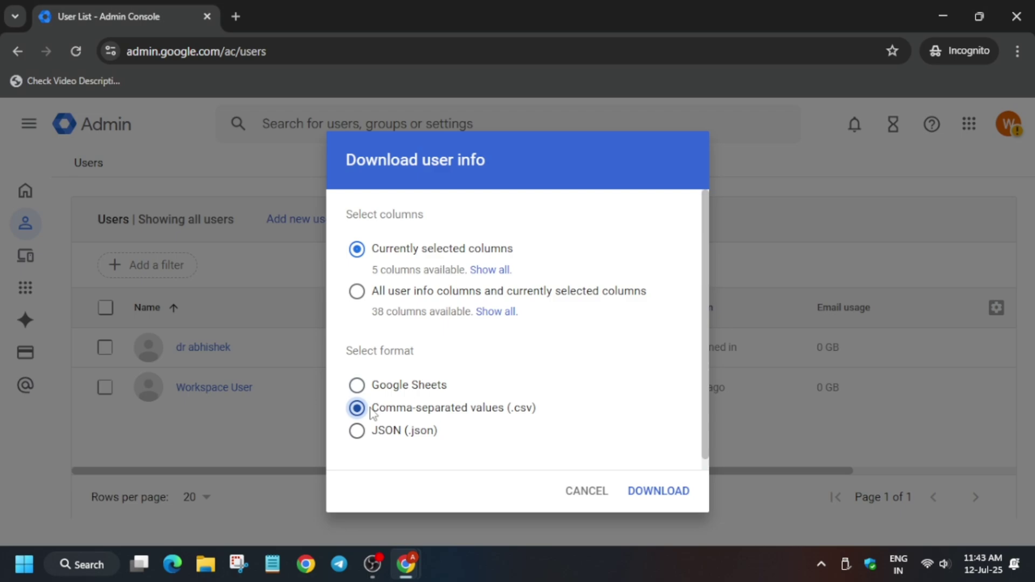
left_click(655, 489)
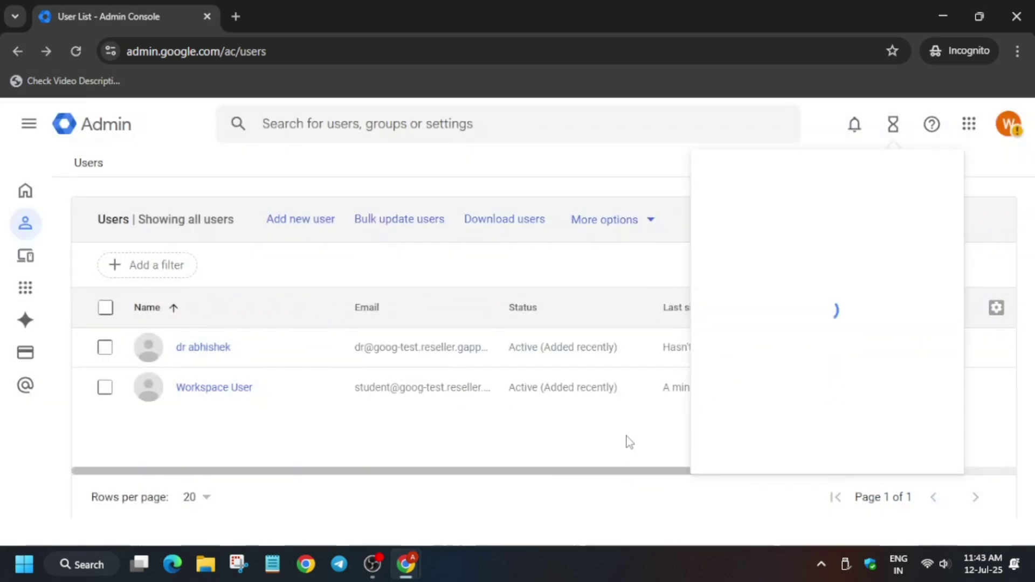
left_click(779, 255)
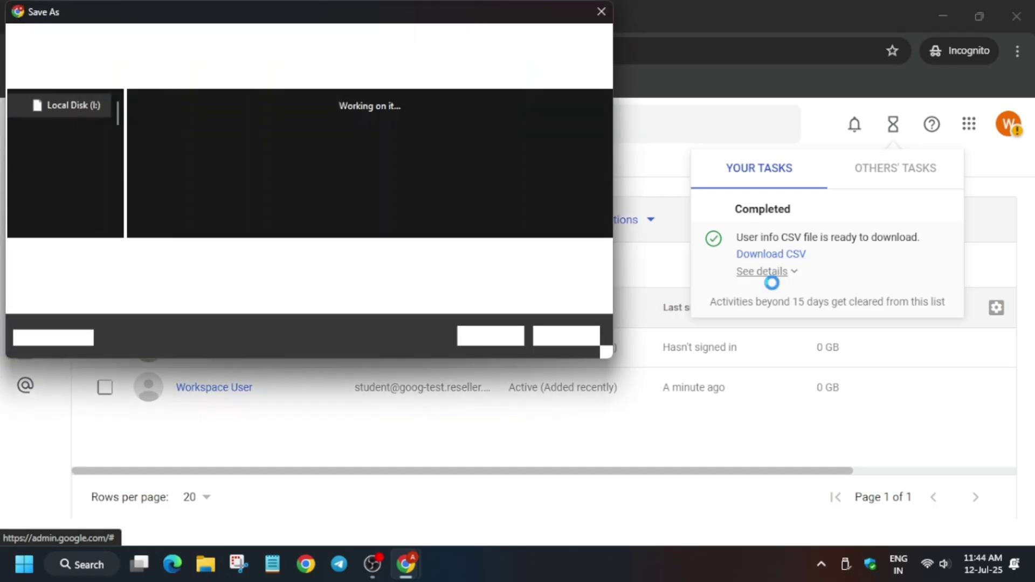
key("Return")
- Upload the user info CSV through Bulk update users
left_click(399, 219)
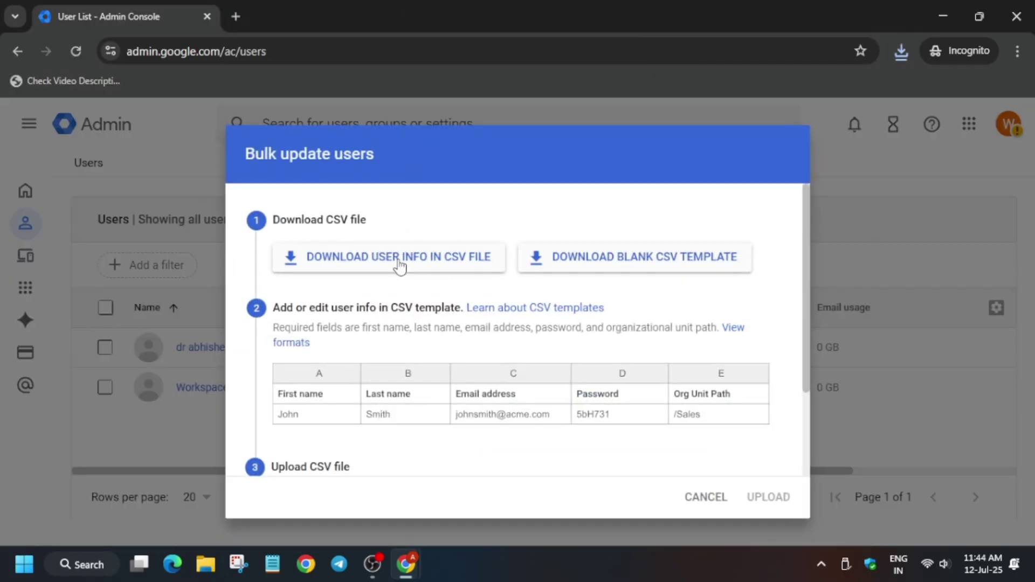
left_click(706, 496)
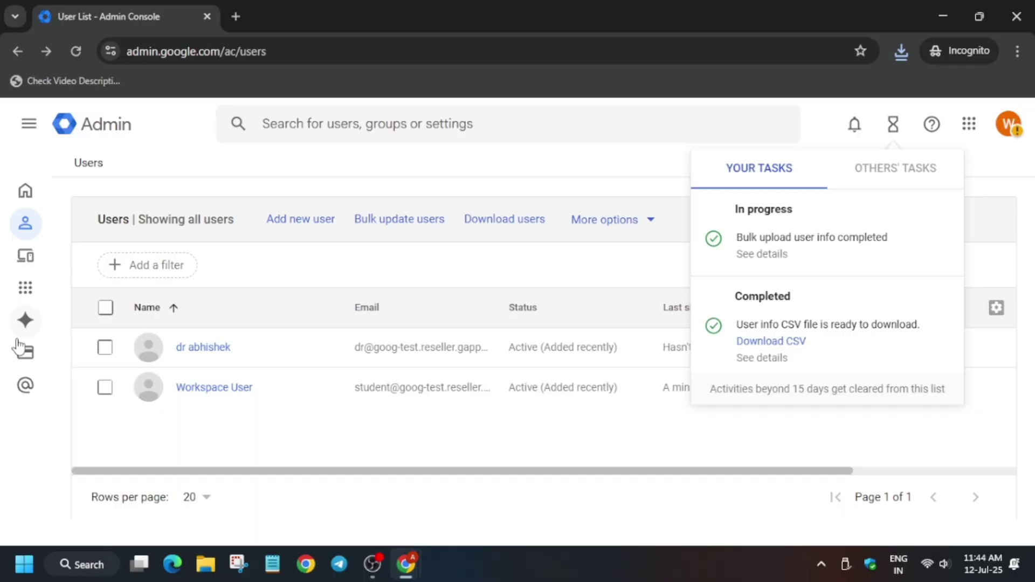
- In the Account settings profile, rename the organization to drabhishek
left_click(26, 385)
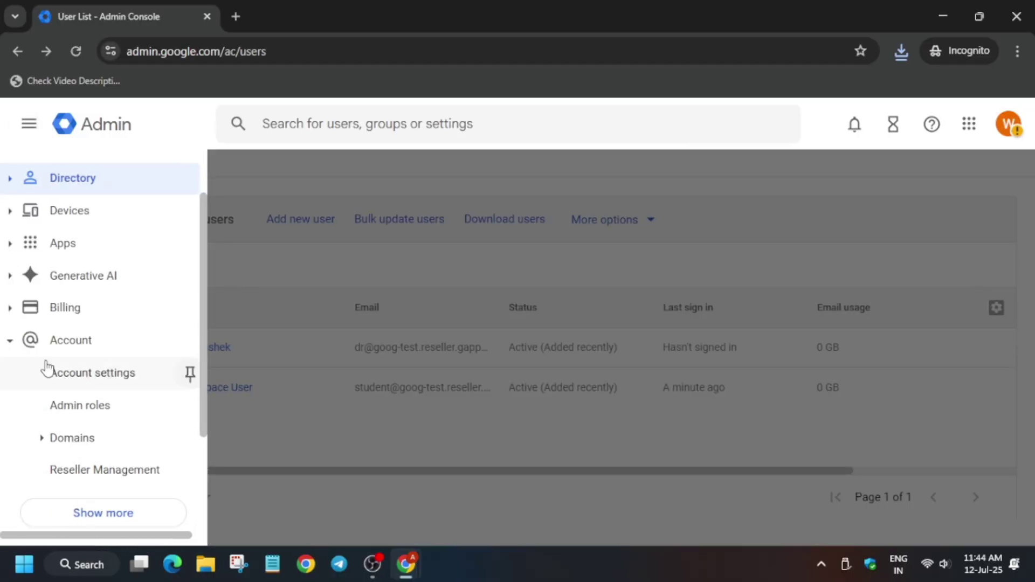
left_click(79, 378)
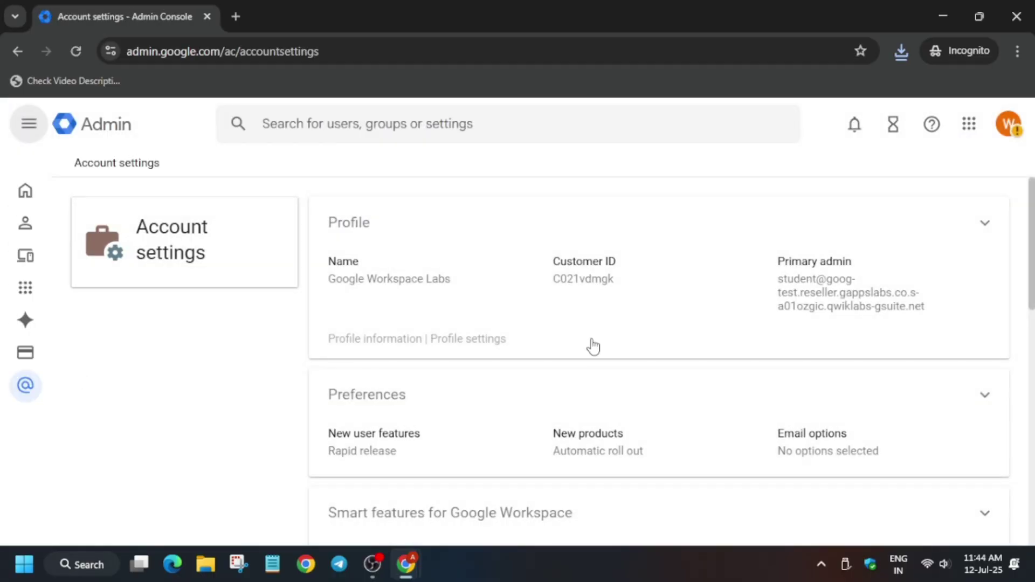
left_click(985, 223)
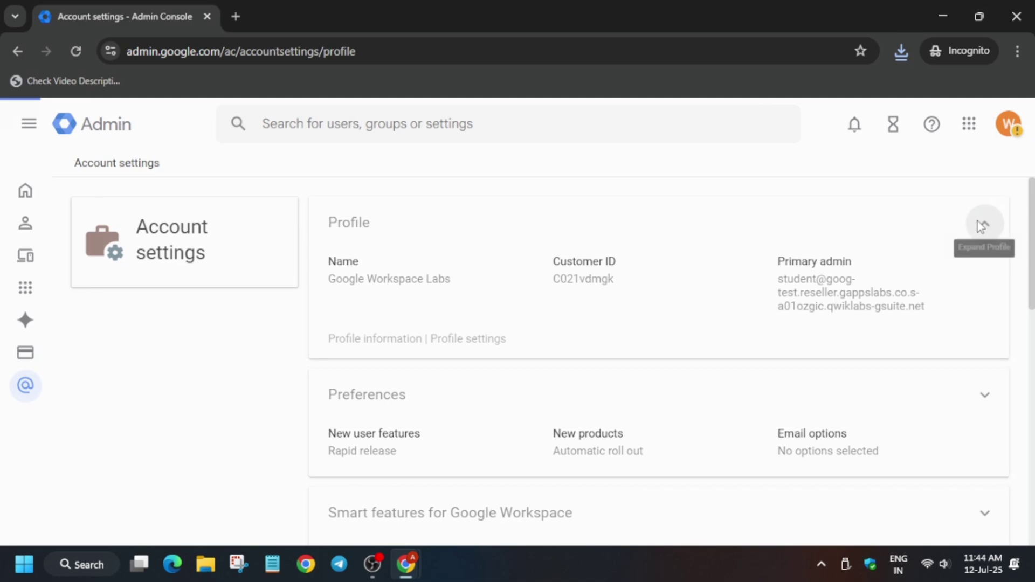
left_click(649, 377)
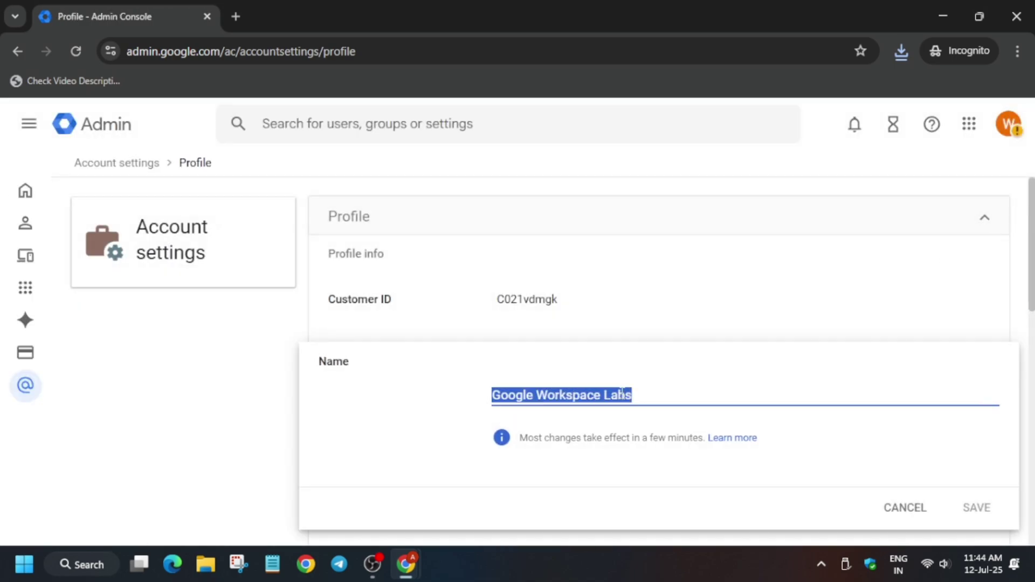
type("drabhishek")
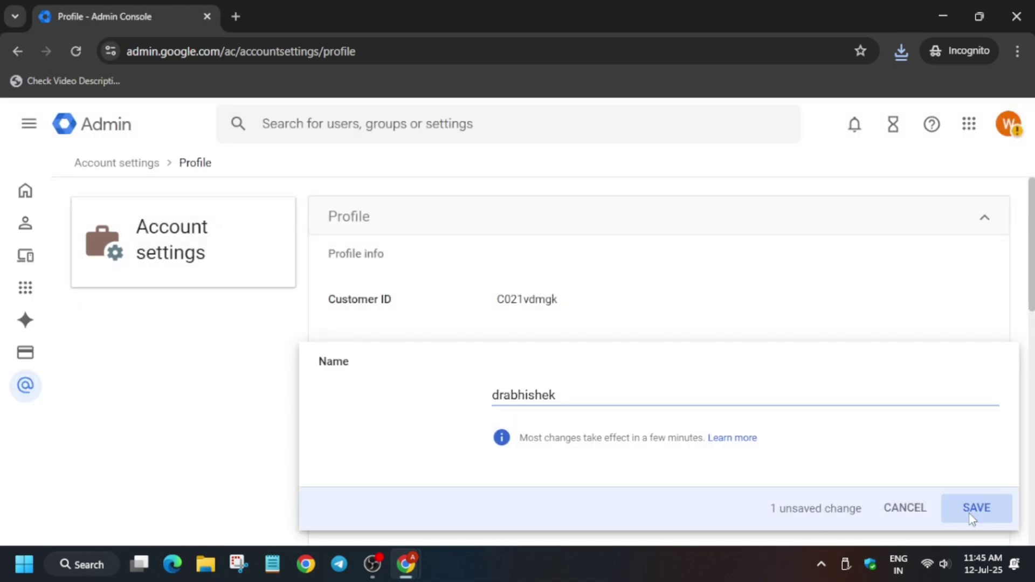
left_click(970, 512)
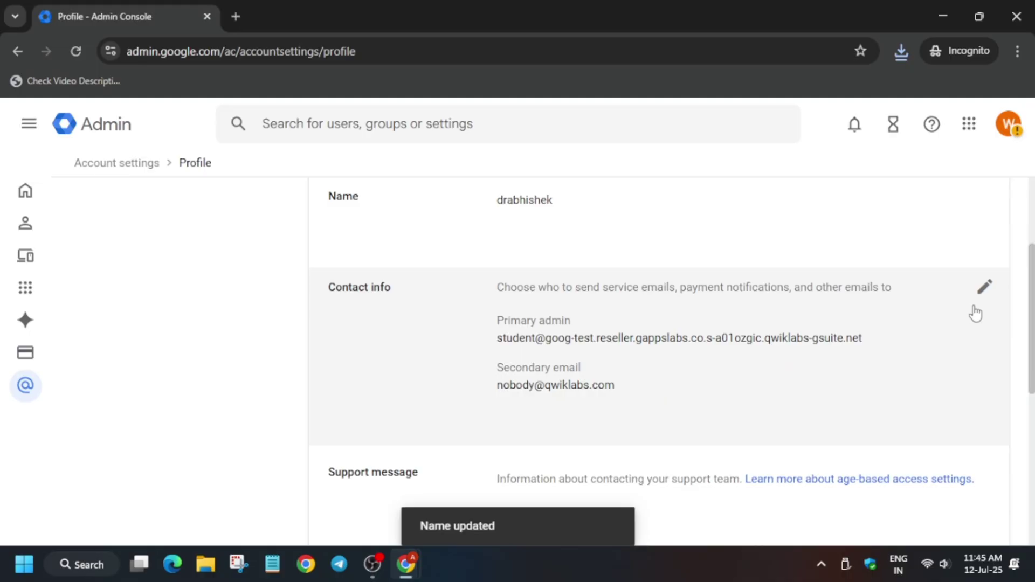
- Set the support message to 'Sub the channel'
scroll(971, 345, "down", 3)
left_click(979, 385)
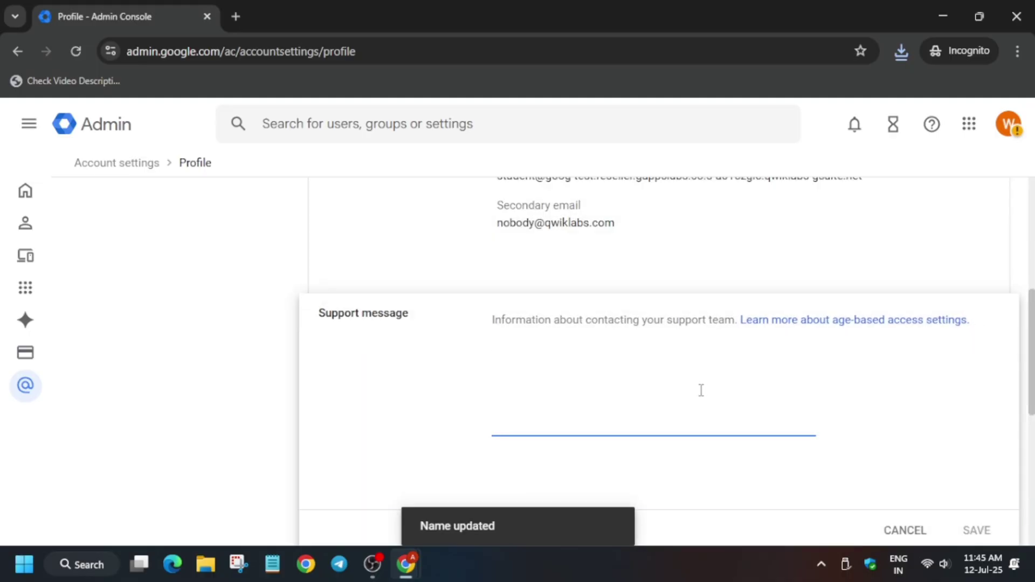
type("Sub the channel")
scroll(916, 404, "down", 3)
left_click(982, 369)
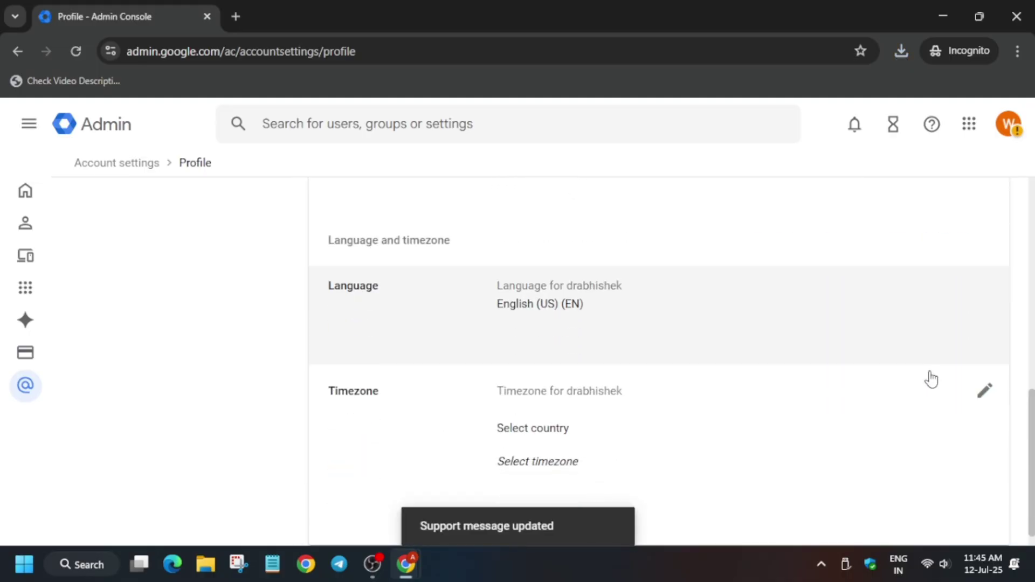
- Set the organization timezone to India, (GMT+05:30) Asia/Calcutta
left_click(932, 379)
left_click(658, 420)
scroll(594, 448, "down", 20)
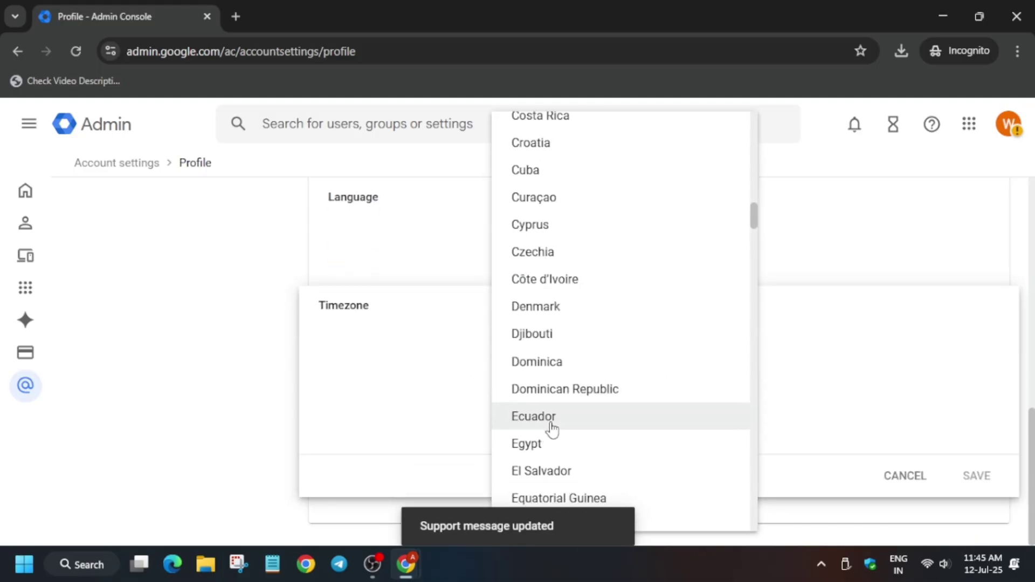
scroll(552, 429, "down", 20)
left_click(539, 234)
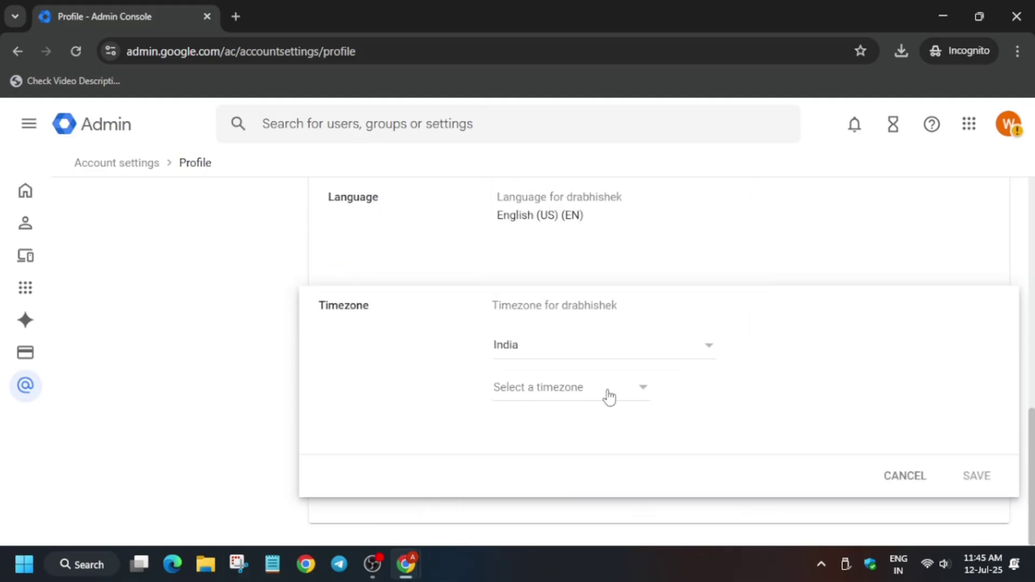
left_click(609, 397)
left_click(610, 397)
left_click(952, 483)
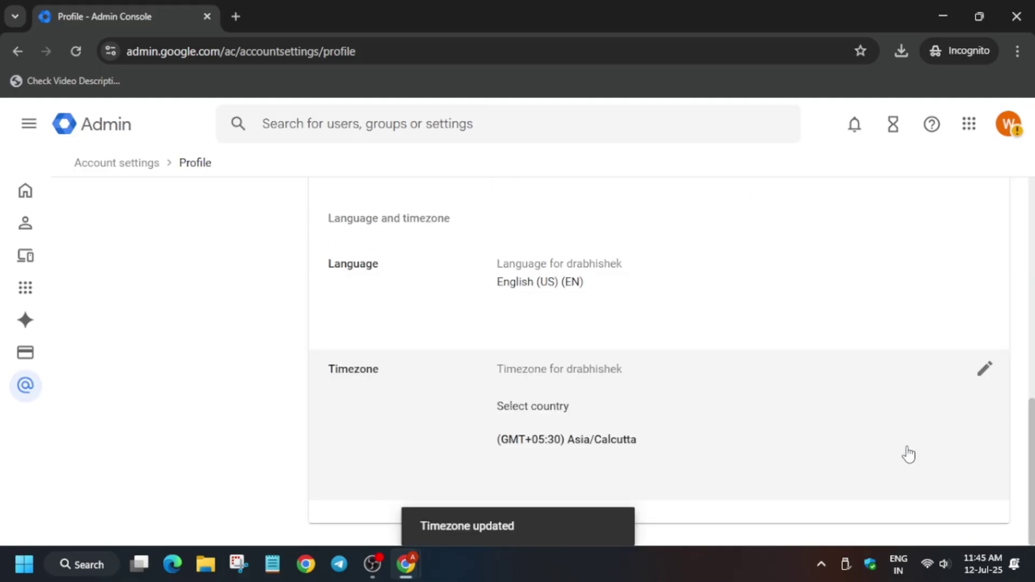
scroll(949, 351, "up", 10)
left_click(985, 212)
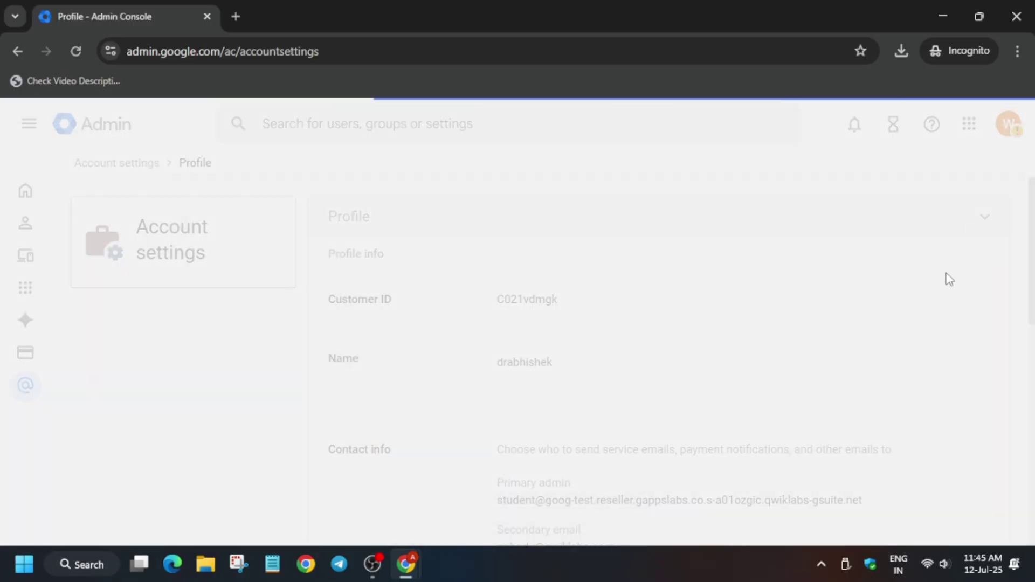
- Set new products to 'Turned off when released' in Preferences
scroll(810, 389, "down", 1)
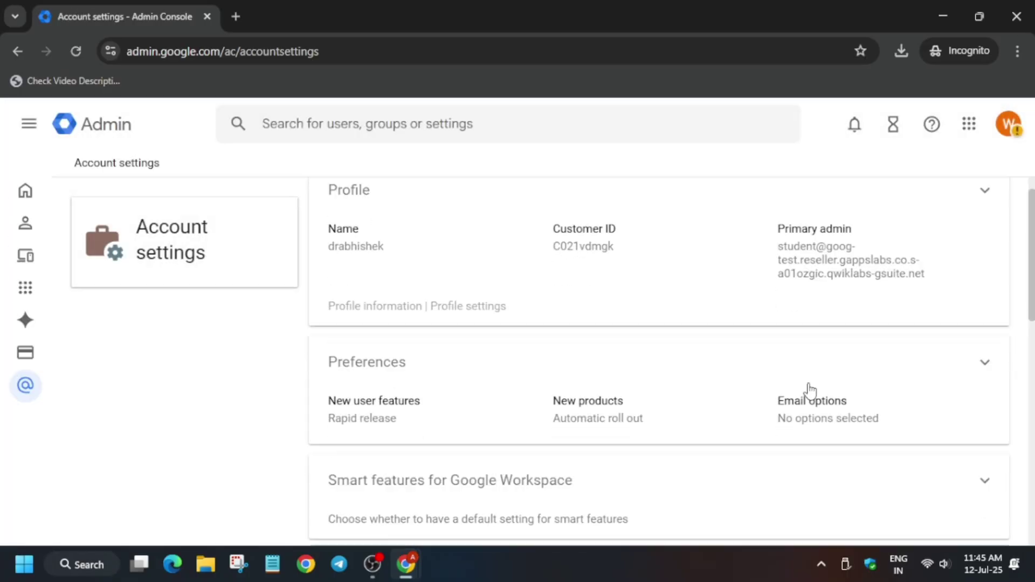
scroll(811, 389, "down", 3)
left_click(984, 237)
scroll(916, 323, "down", 4)
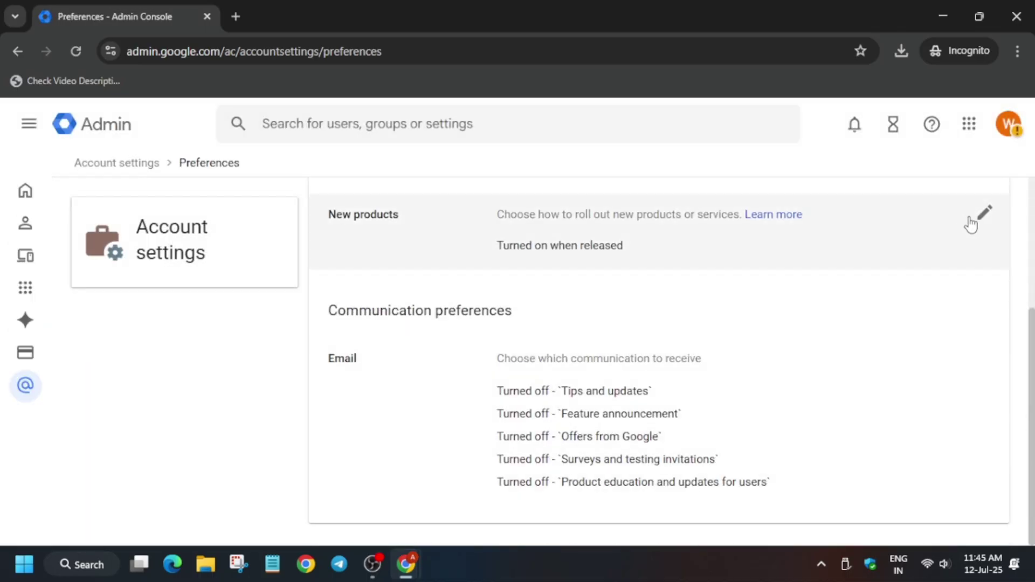
left_click(971, 221)
left_click(540, 295)
left_click(979, 358)
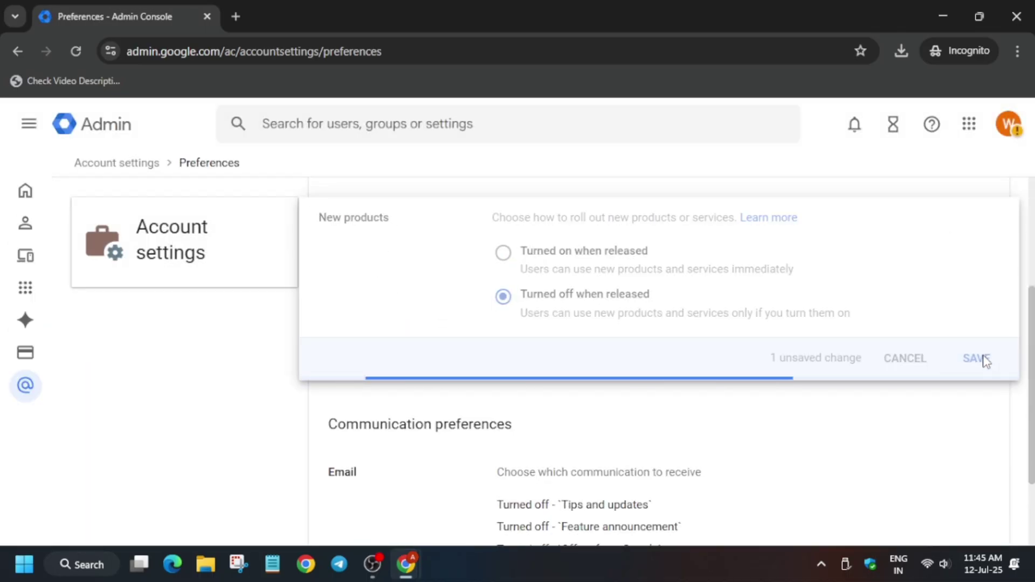
- Turn on all five email communication options, including Tips and updates and Product education
left_click(998, 364)
left_click(498, 395)
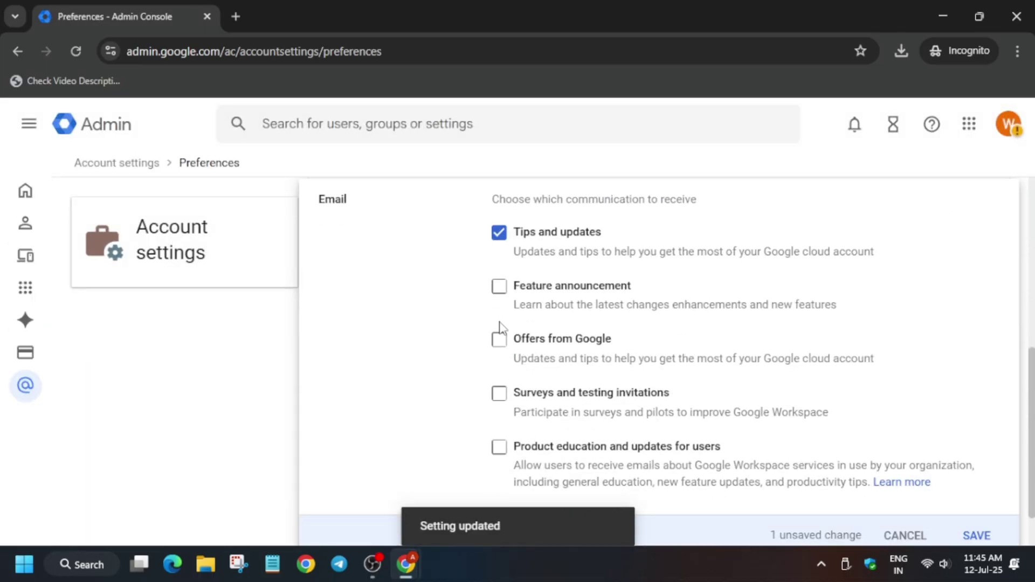
left_click(499, 447)
left_click(970, 479)
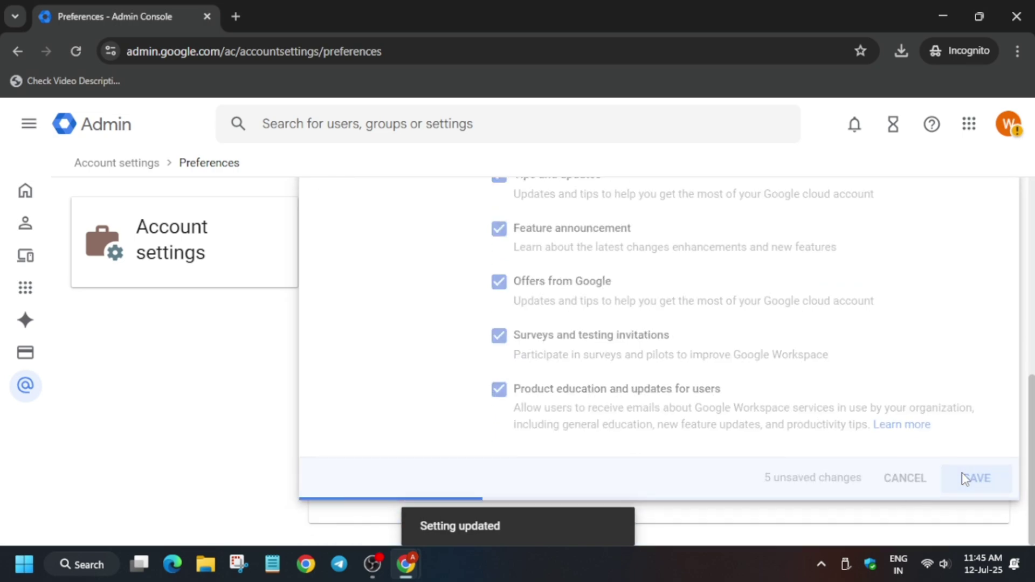
scroll(982, 233, "up", 4)
left_click(981, 234)
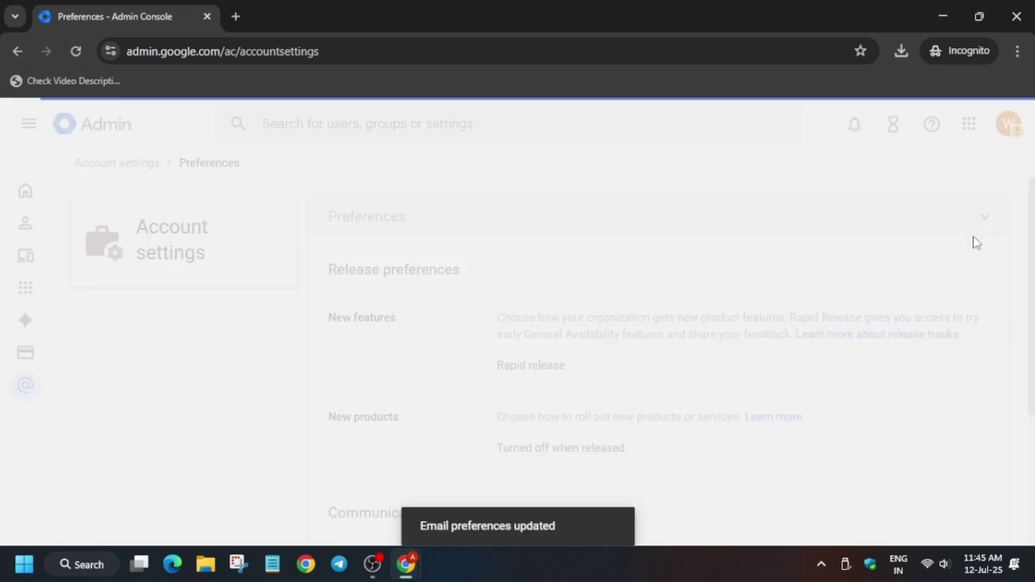
scroll(887, 337, "down", 8)
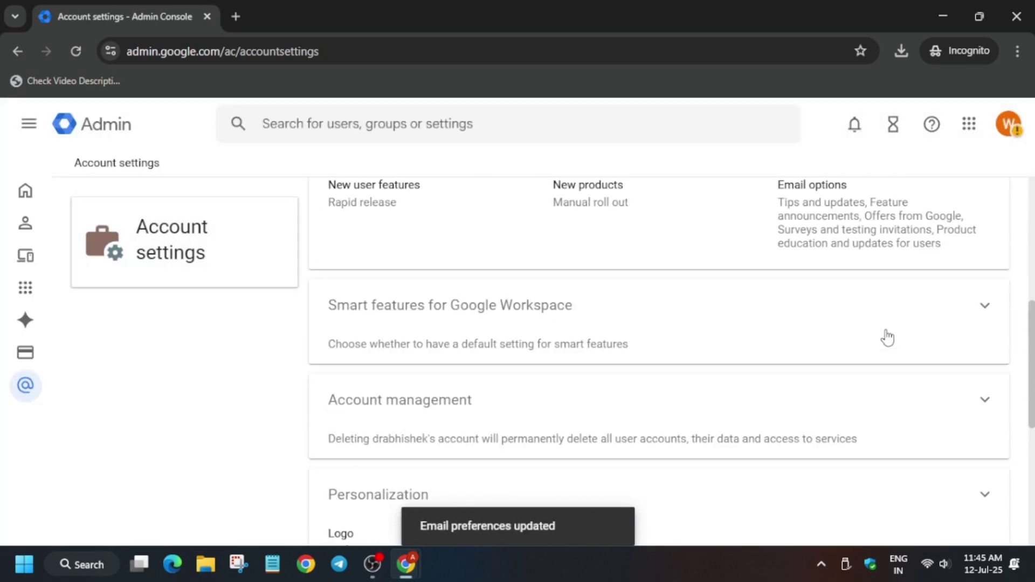
- Open the logo Personalization settings and find the yellow logo in the lab's Task 2 instructions
scroll(916, 377, "up", 5)
left_click(995, 389)
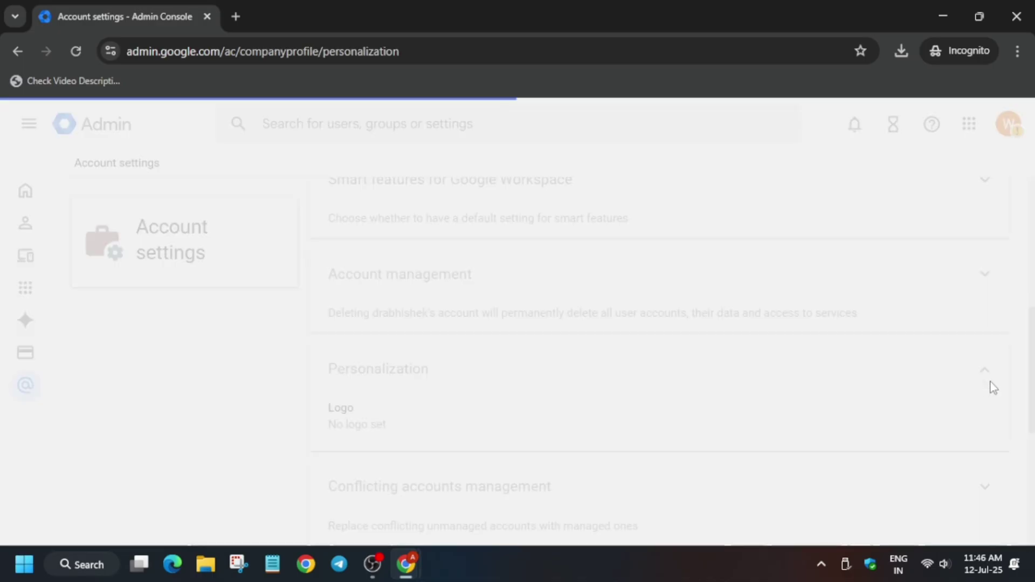
key("alt+Tab")
left_click(958, 360)
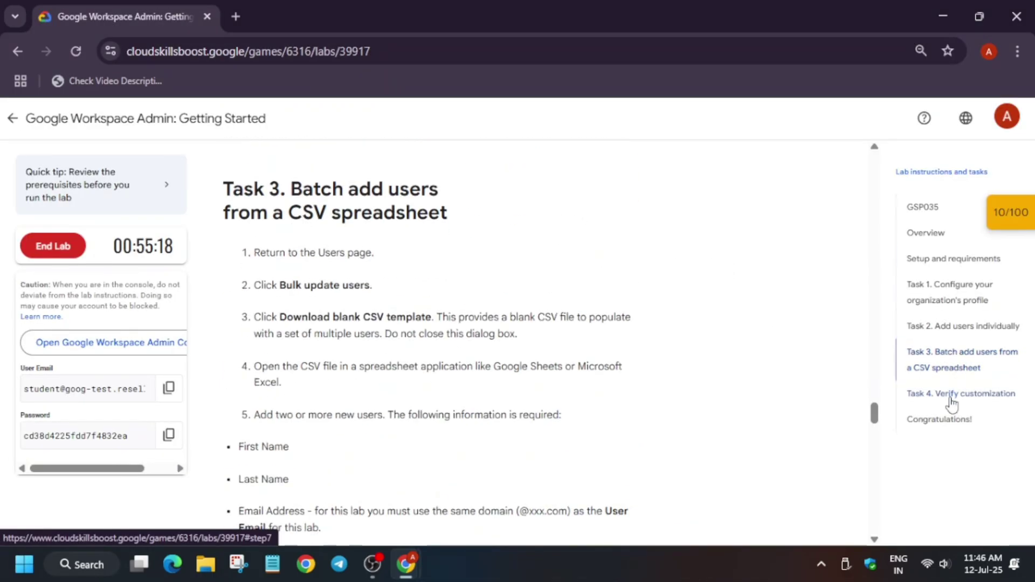
left_click(937, 334)
scroll(481, 381, "up", 15)
scroll(270, 245, "down", 10)
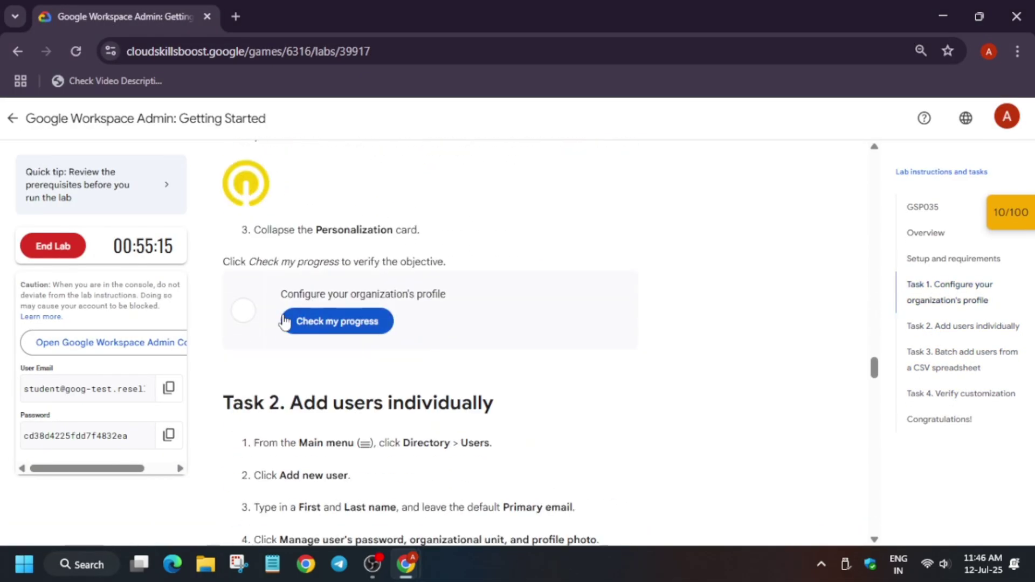
scroll(270, 246, "up", 2)
- Save the yellow logo image to disk, replacing the existing logo file
right_click(269, 264)
left_click(274, 307)
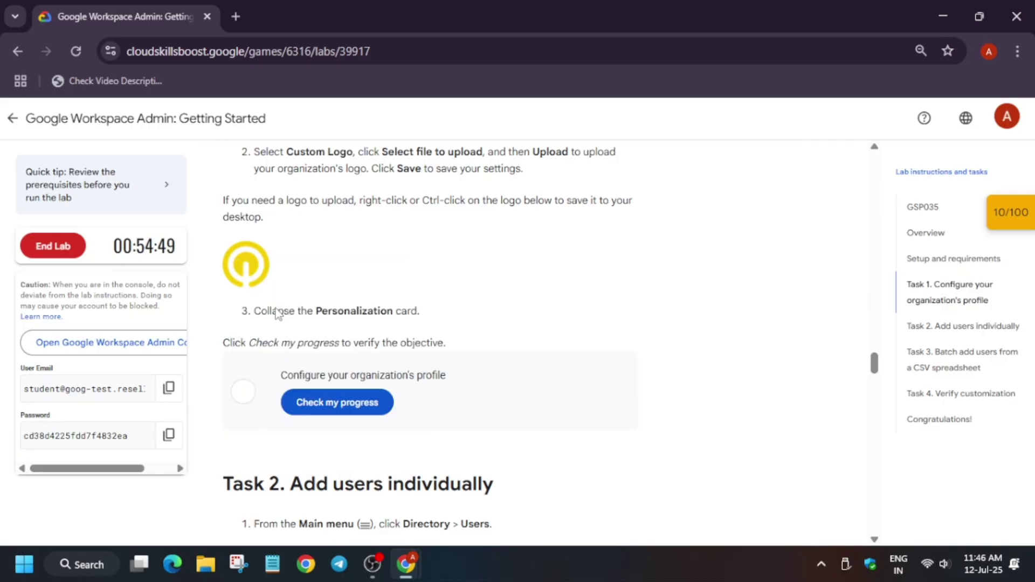
double_click(460, 171)
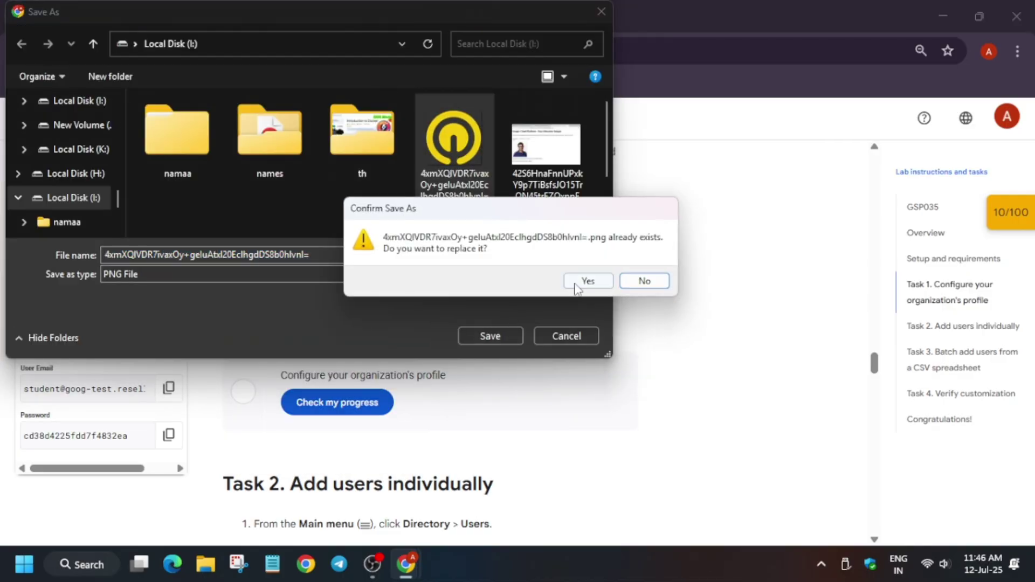
left_click(579, 281)
- Choose Custom logo, upload the saved yellow logo file and save it
key("alt+Tab")
left_click(506, 450)
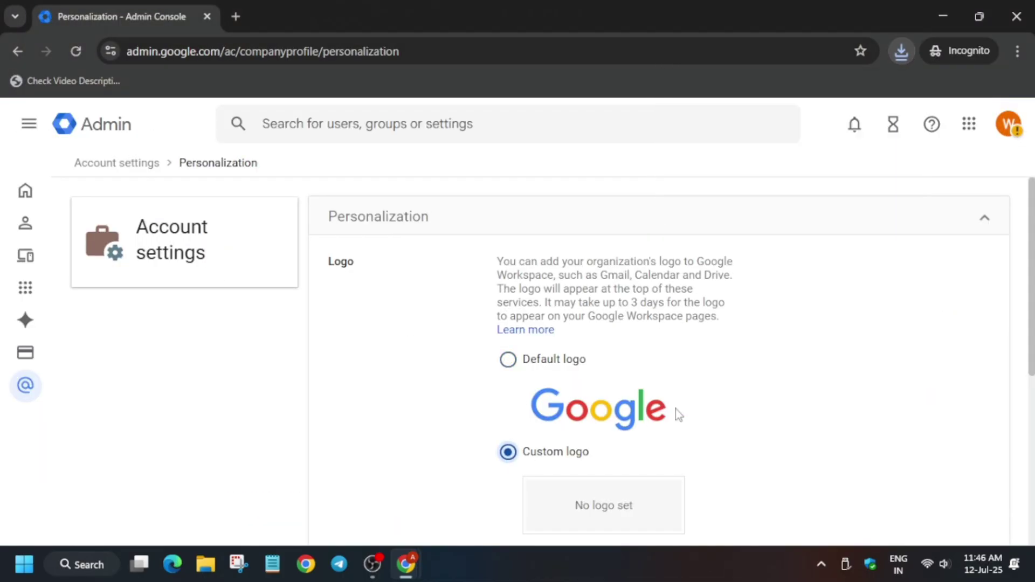
scroll(631, 485, "down", 3)
left_click(629, 484)
double_click(454, 141)
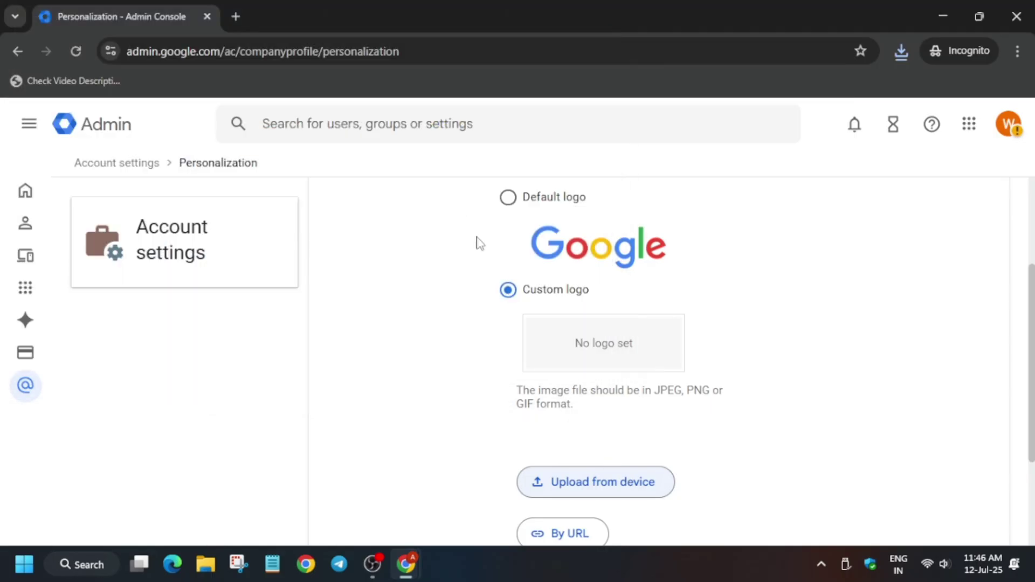
scroll(723, 418, "down", 3)
left_click(982, 504)
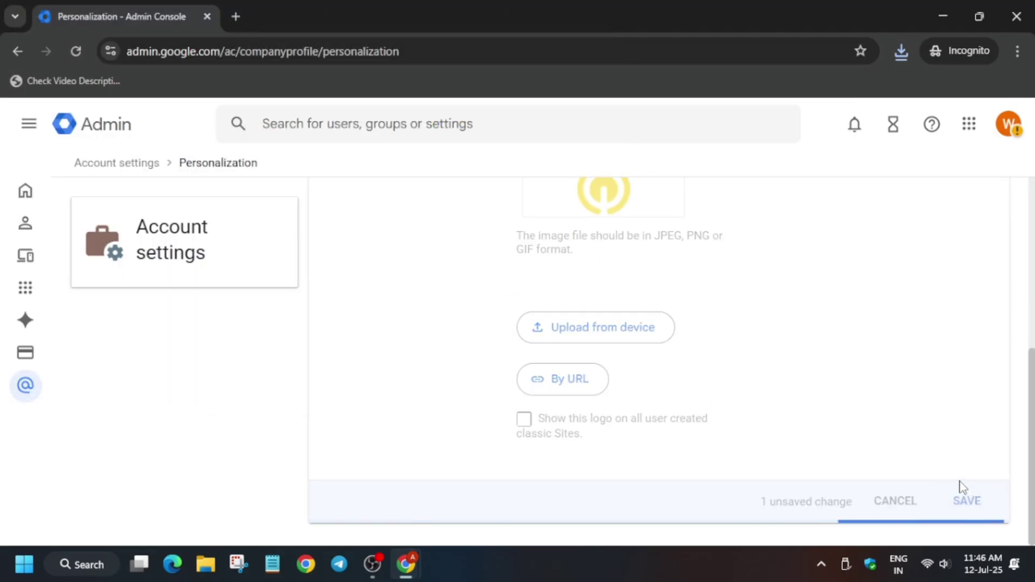
scroll(875, 365, "up", 5)
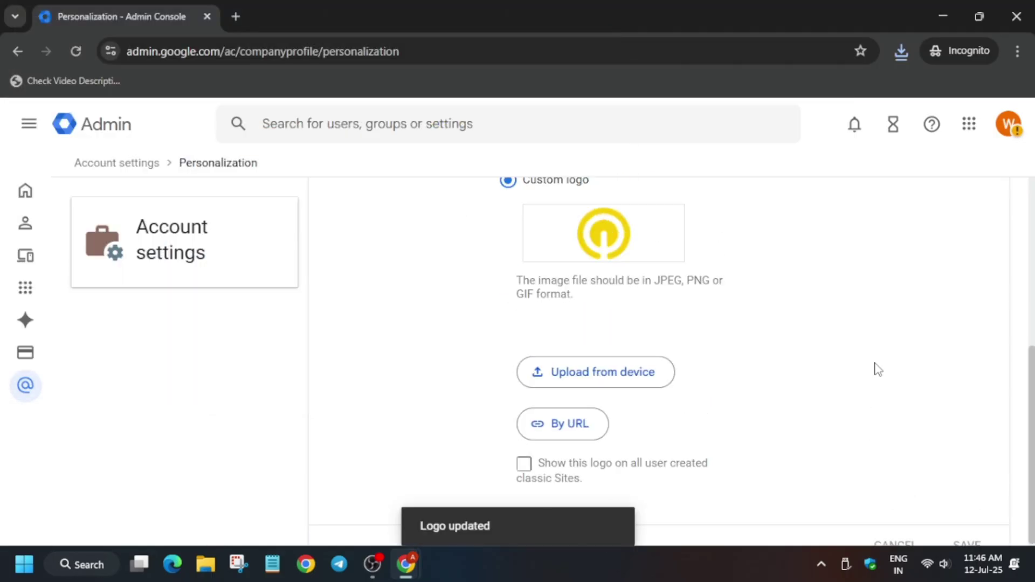
left_click(984, 220)
- Open Gmail from the apps launcher to check the yellow logo, dismissing the notifications prompt
left_click(969, 124)
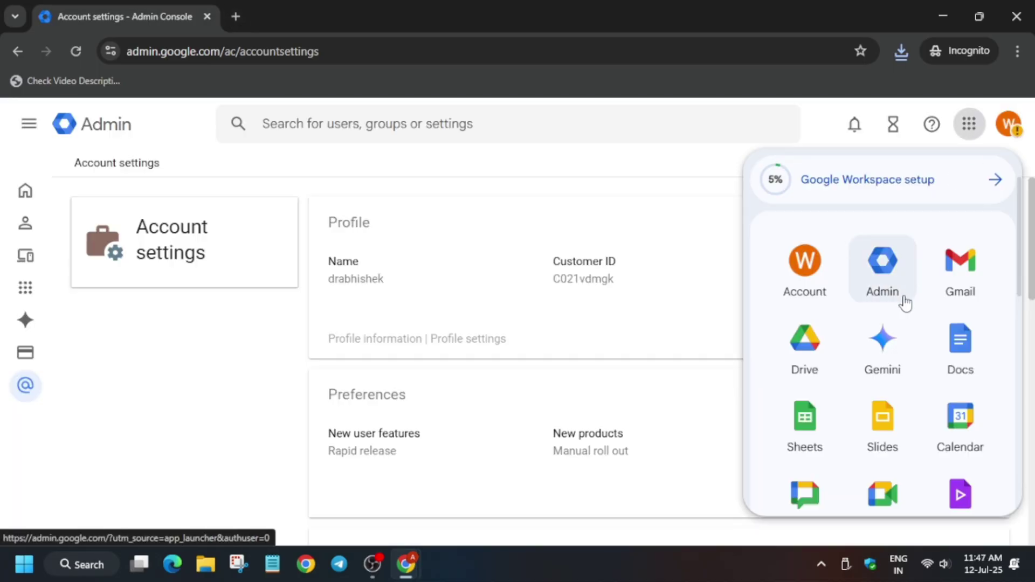
left_click(897, 297)
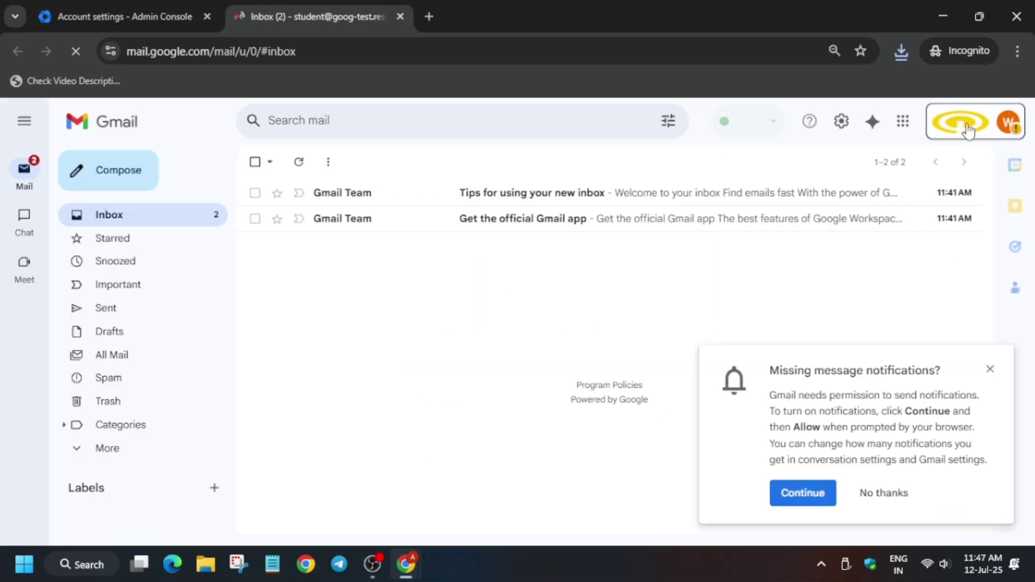
left_click(1007, 121)
left_click(990, 372)
- Choose Add account from the Gmail account panel, then return to the Admin console tab
left_click(1008, 121)
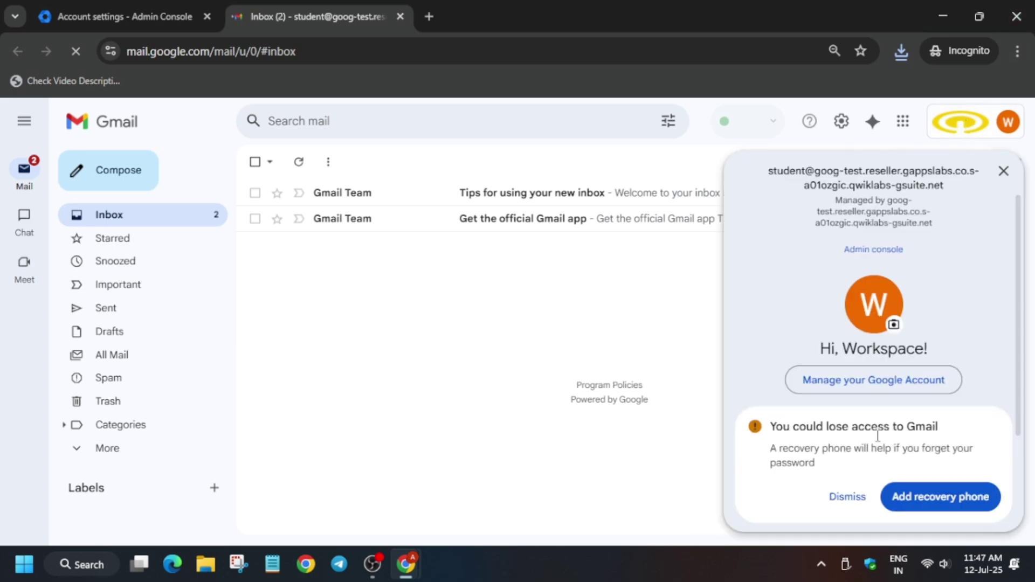
scroll(977, 378, "down", 2)
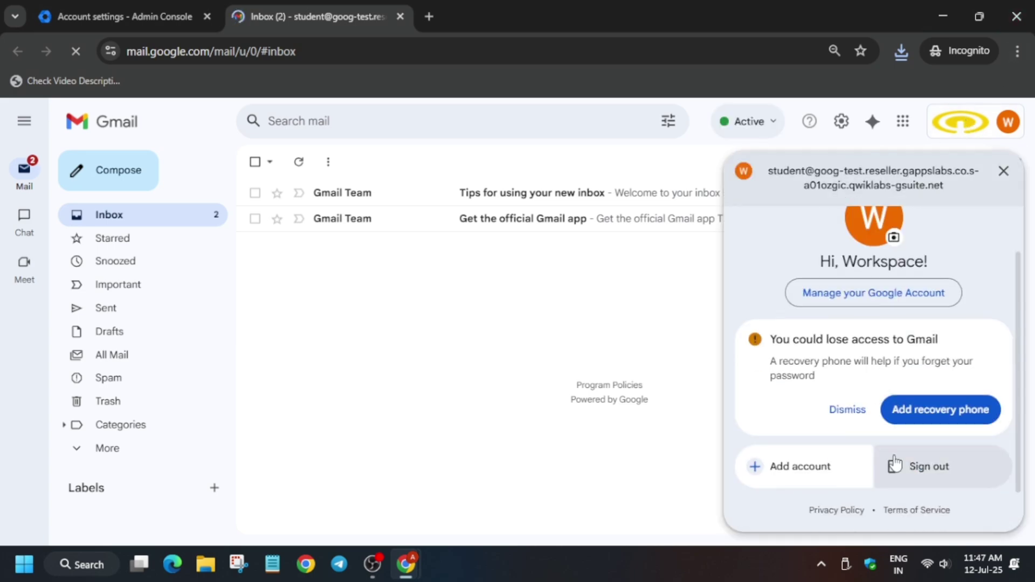
left_click(848, 481)
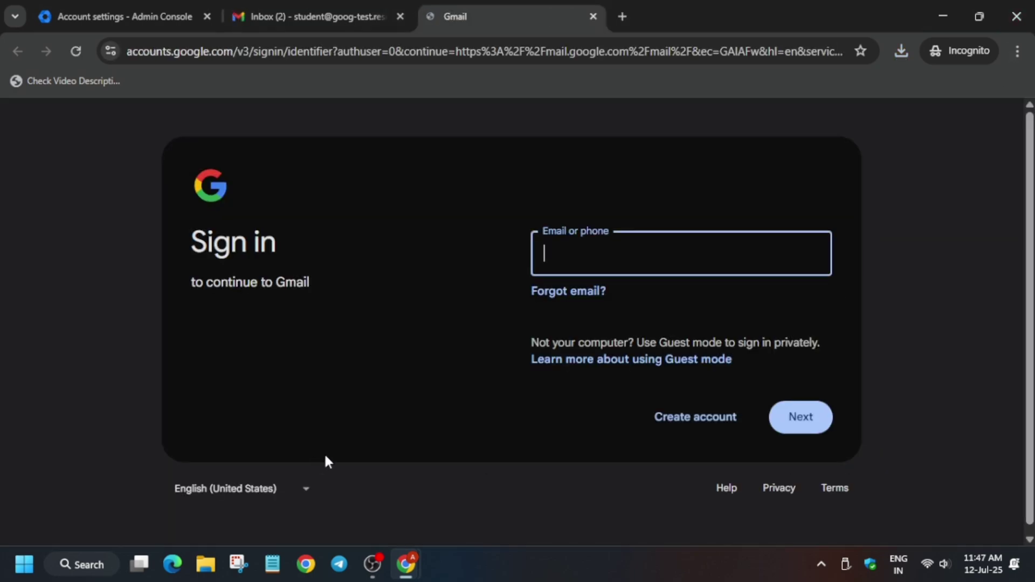
left_click(174, 13)
- Open the new user's details in Directory > Users and select their email address
left_click(21, 385)
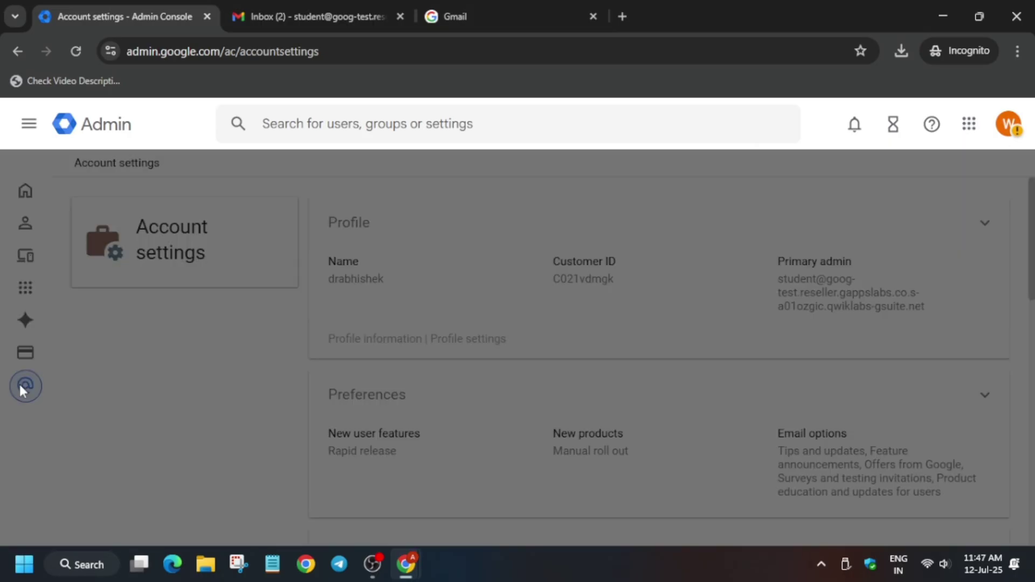
left_click(12, 178)
left_click(88, 222)
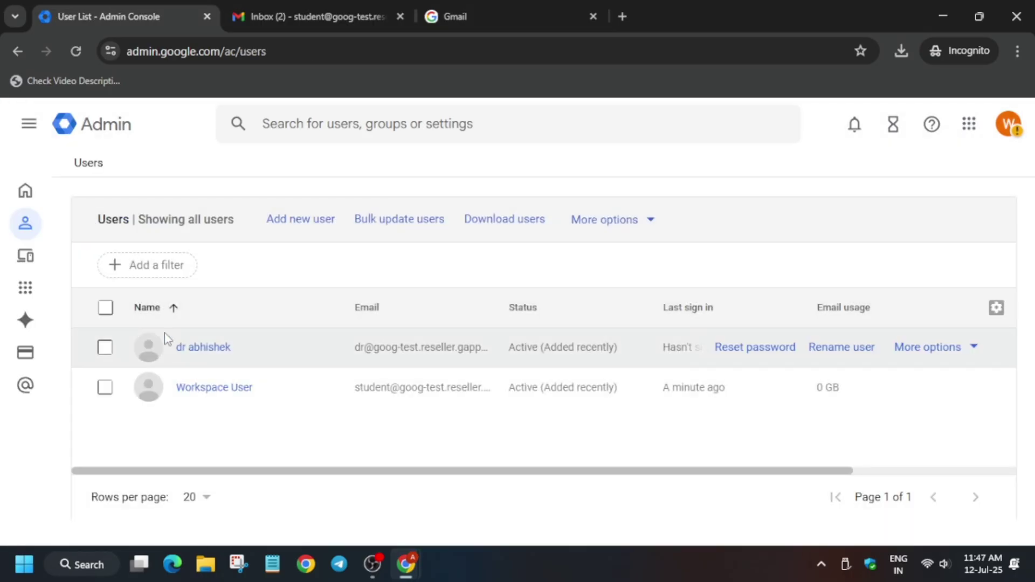
left_click(194, 349)
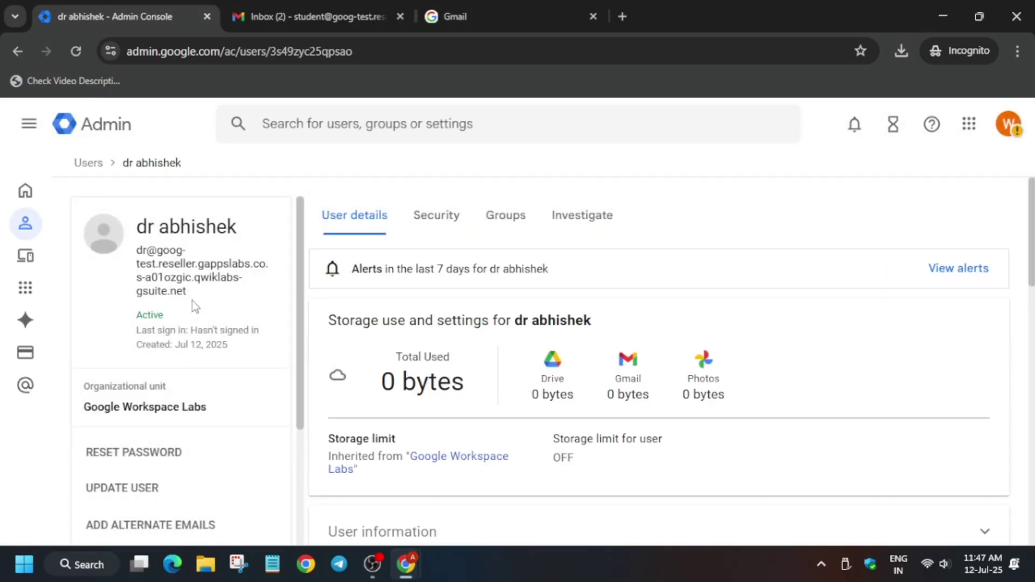
triple_click(185, 276)
key("ctrl+c")
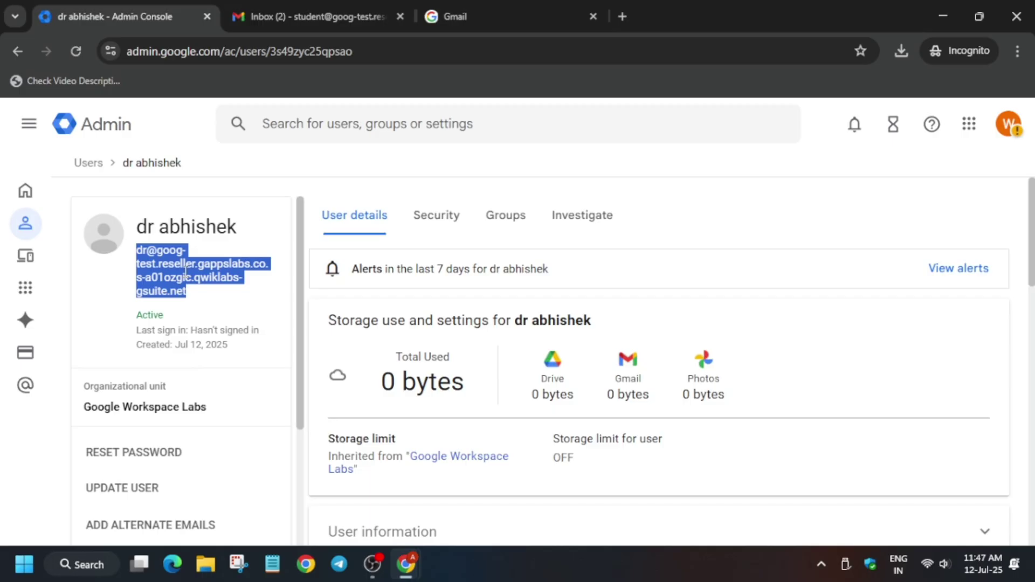
- Reset the user's password to an auto-generated one, entering the email and copying the password for sign-in
left_click(189, 455)
left_click(690, 407)
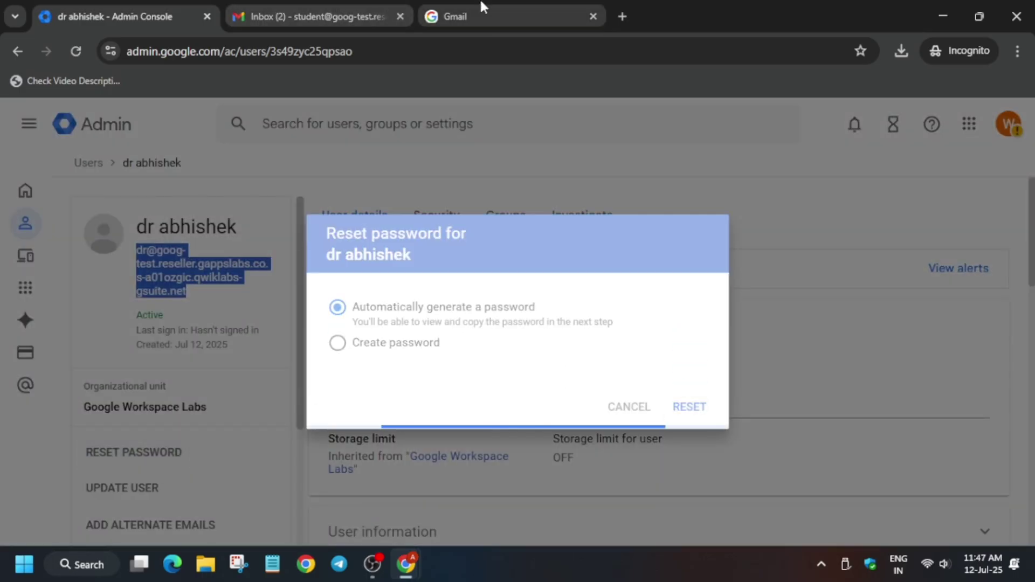
left_click(474, 16)
key("ctrl+v")
left_click(113, 16)
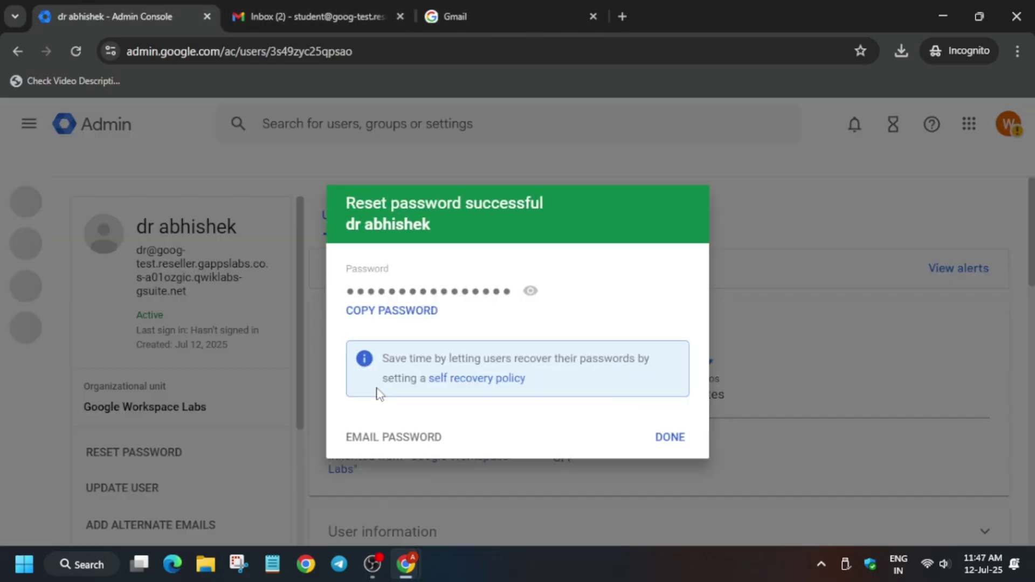
left_click(409, 318)
key("ctrl+3")
- Sign in with the generated password and accept the new account notice
key("ctrl+v")
key("Return")
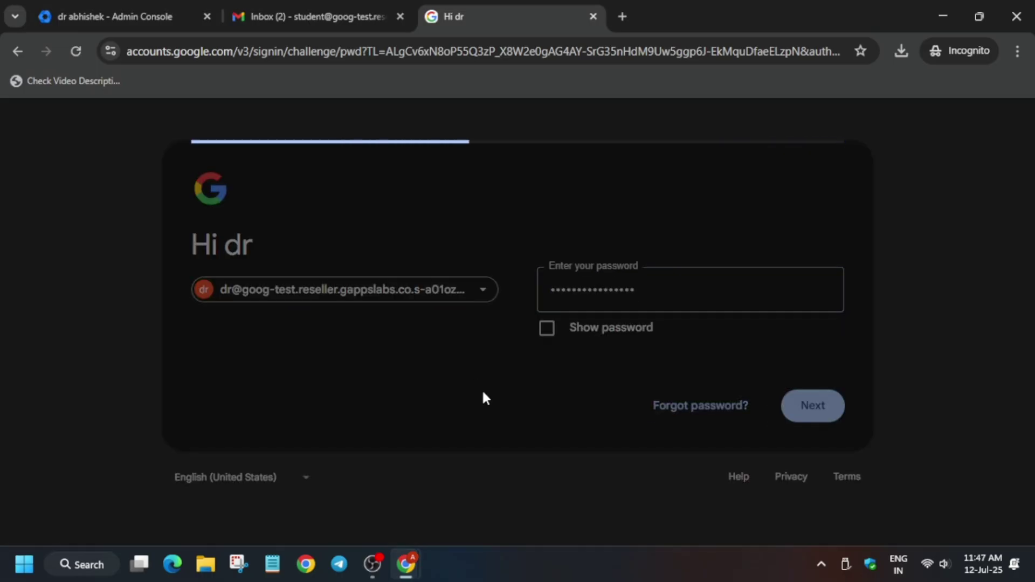
scroll(488, 399, "down", 3)
left_click(485, 393)
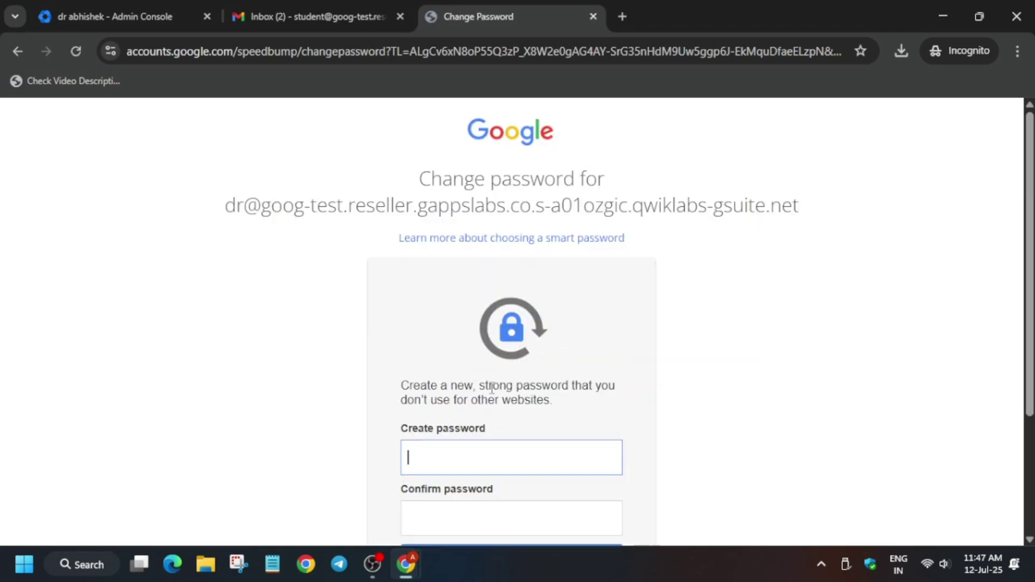
- Enter a 7-character new password in both password fields and submit it
scroll(510, 394, "down", 1)
type("*******")
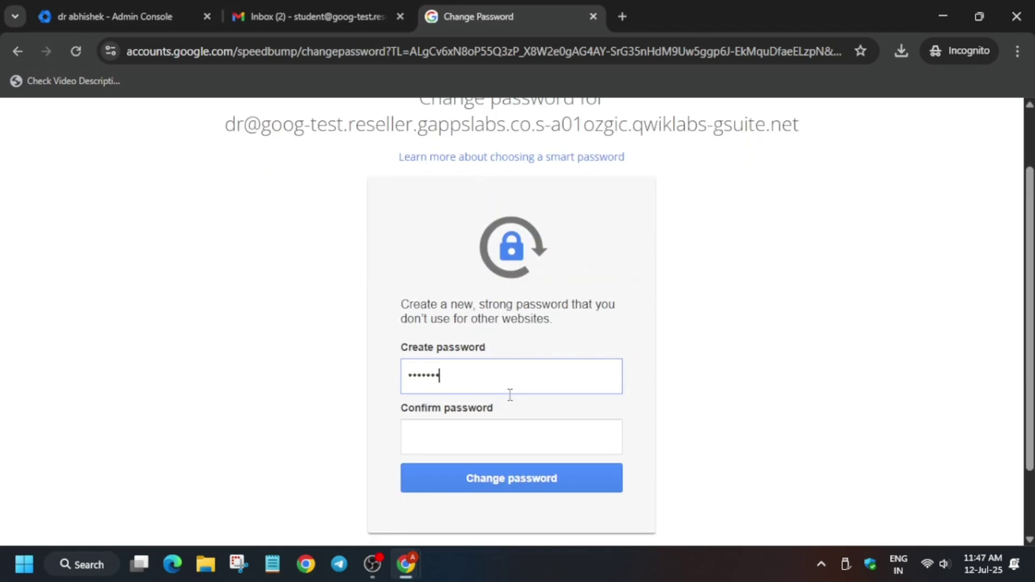
left_click(474, 450)
type("*******")
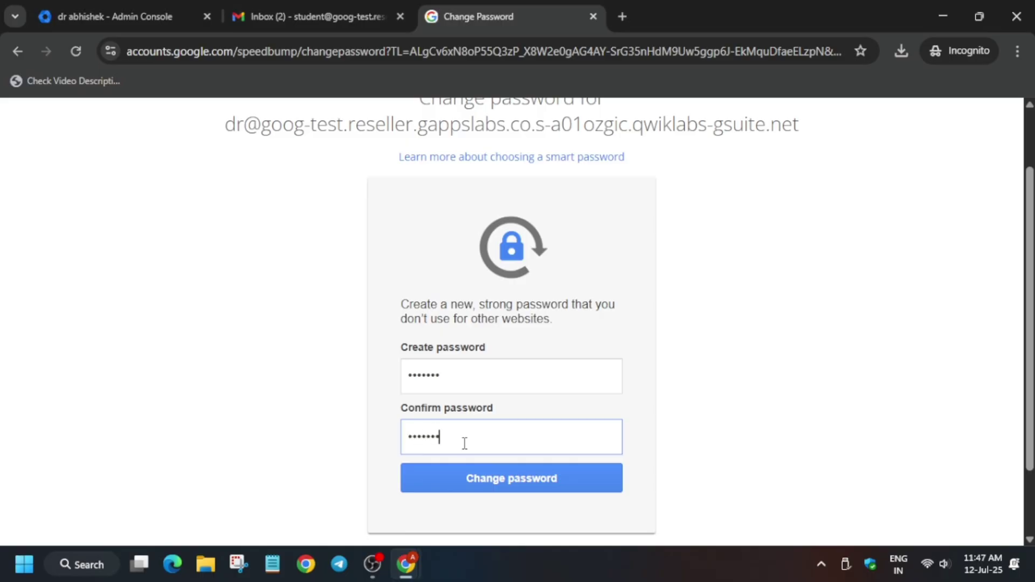
left_click(512, 474)
- Retry with a longer new password of at least 8 characters and submit the change
scroll(509, 461, "down", 3)
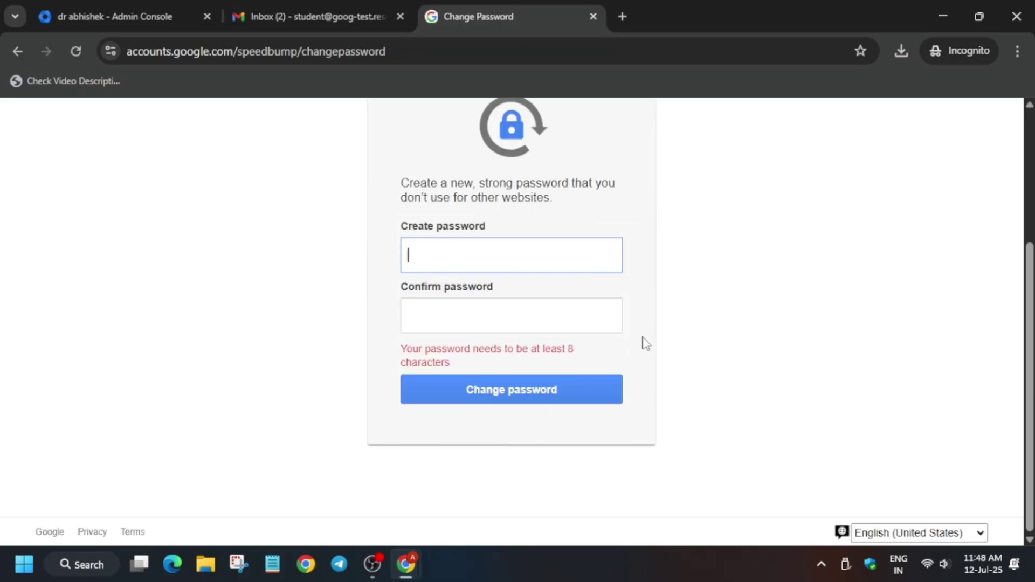
type("********")
left_click(572, 327)
type("*********")
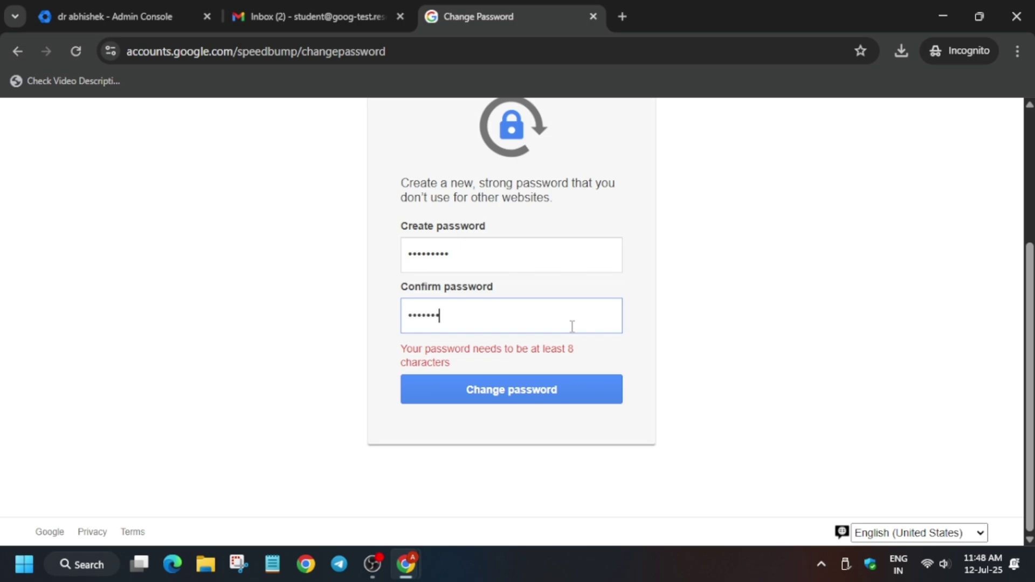
left_click(567, 388)
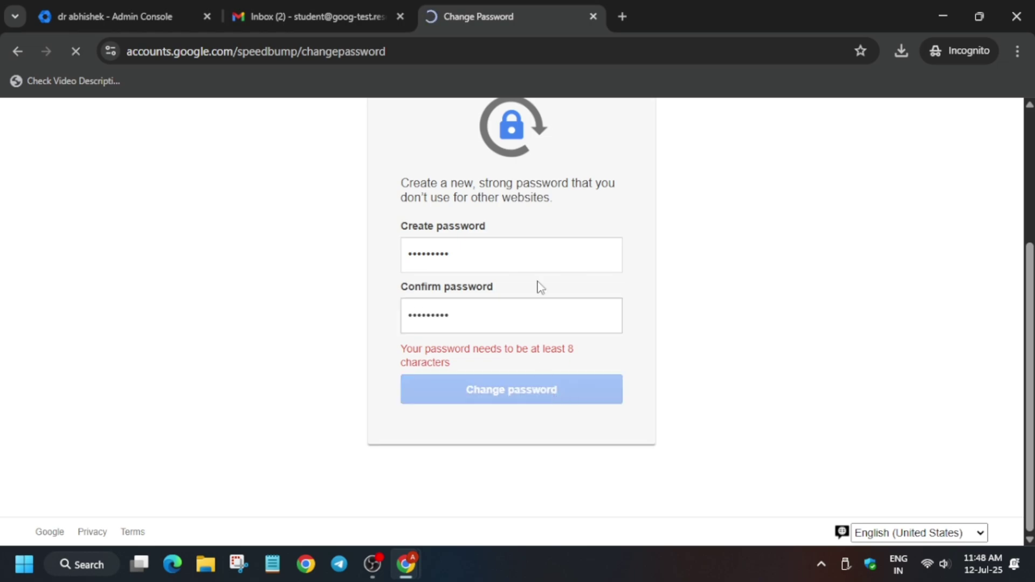